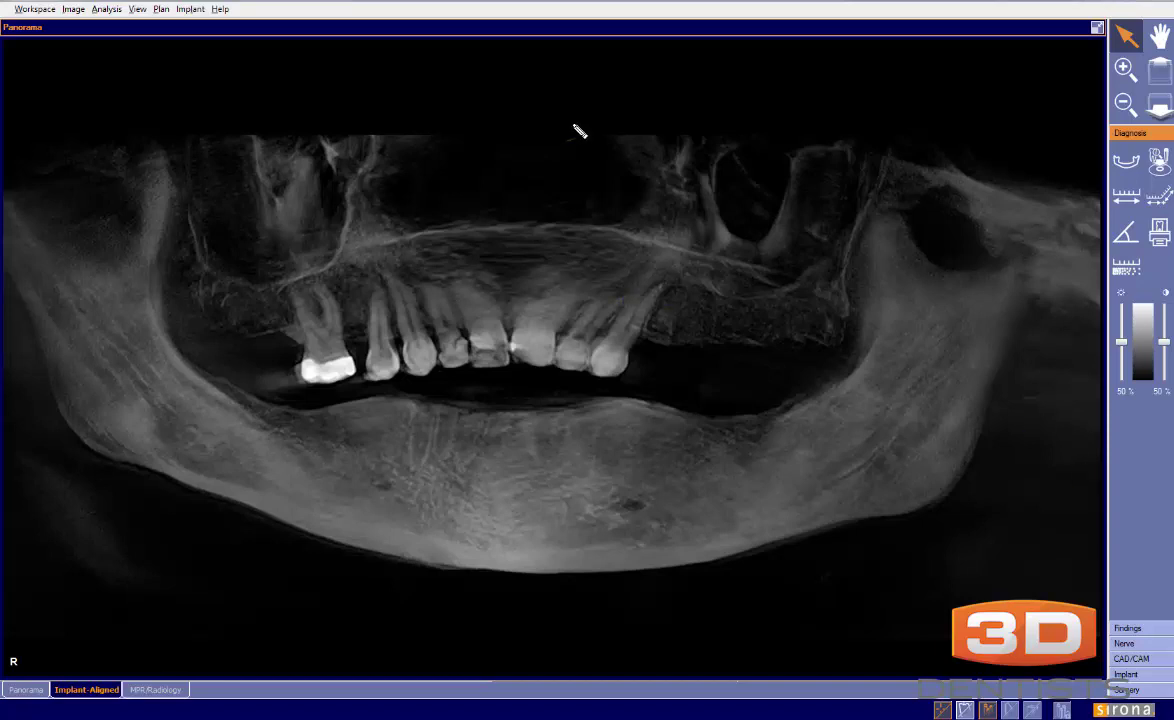
Step: Mark three implant positions in the patient's upper left jaw and two in the anterior lower jaw with yellow lines
{"action": "mouse_move", "coordinate": [690, 279]}
{"action": "left_mouse_down"}
{"action": "mouse_move", "coordinate": [655, 337]}
{"action": "mouse_move", "coordinate": [711, 315]}
{"action": "mouse_move", "coordinate": [693, 336]}
{"action": "left_mouse_up"}
{"action": "left_click_drag", "start_coordinate": [739, 296], "coordinate": [722, 336]}
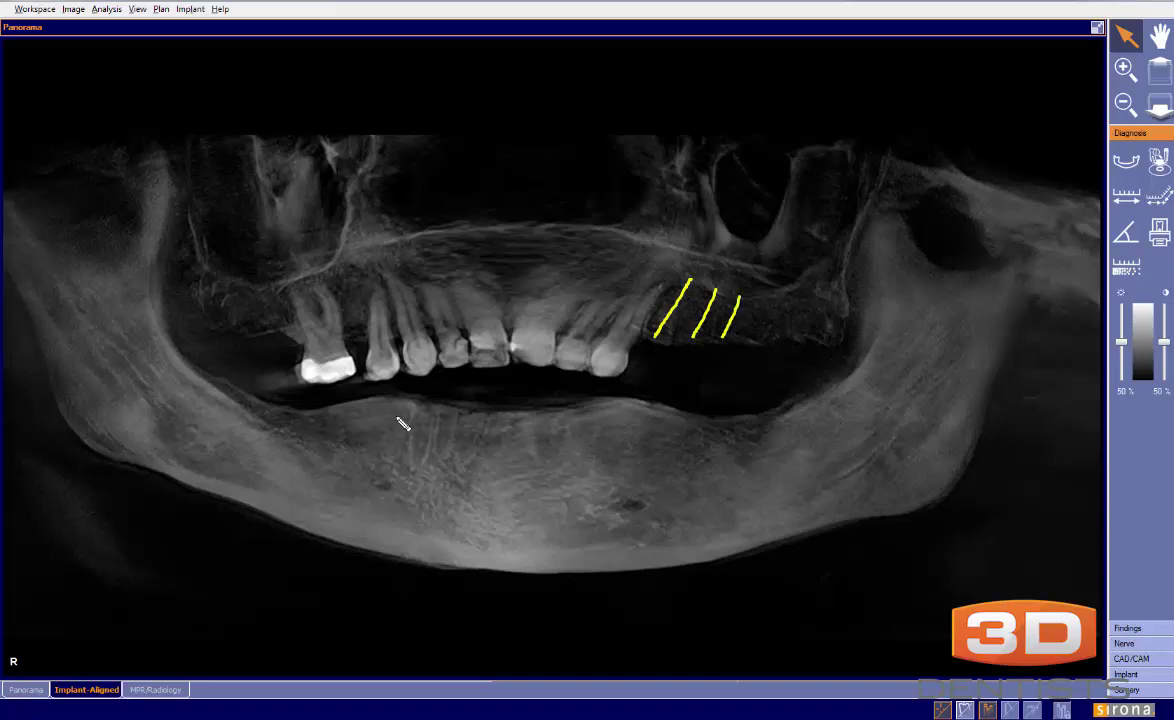
{"action": "left_click_drag", "start_coordinate": [450, 408], "coordinate": [445, 478]}
{"action": "left_click_drag", "start_coordinate": [597, 411], "coordinate": [594, 478]}
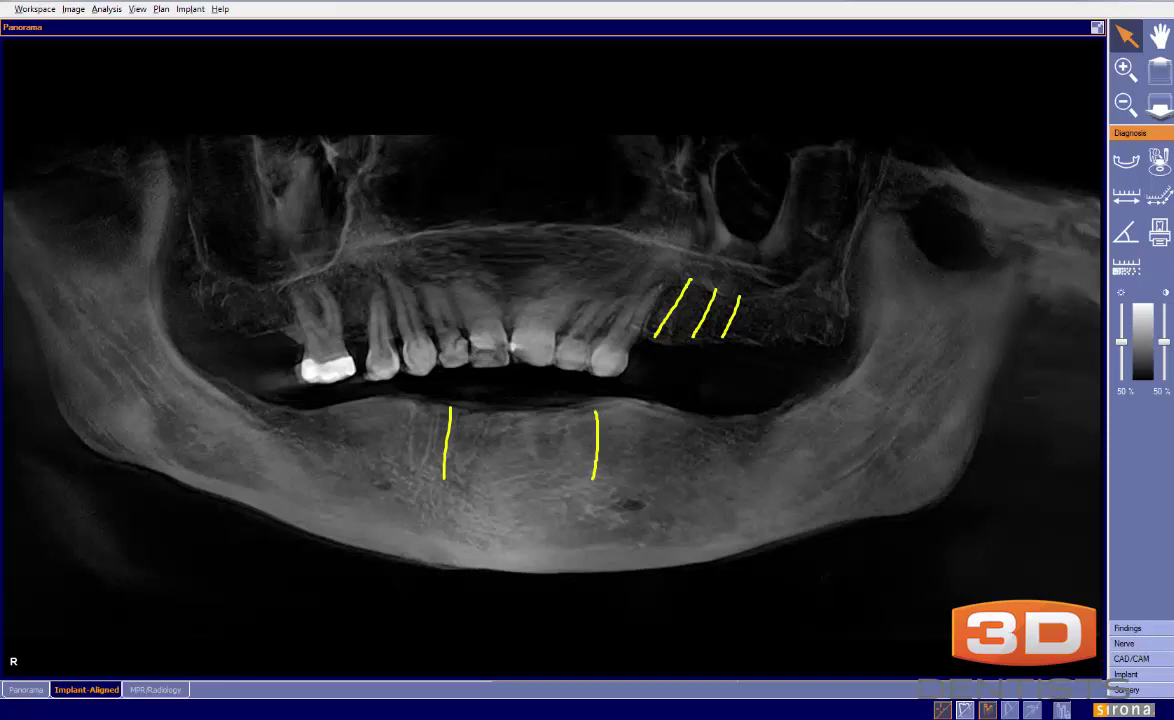
Step: Mark a two-implant bridge in the patient's upper left and four lower implants, the outer two tilted, with cyan lines
{"action": "left_click_drag", "start_coordinate": [690, 283], "coordinate": [662, 340]}
{"action": "mouse_move", "coordinate": [738, 297]}
{"action": "left_mouse_down"}
{"action": "mouse_move", "coordinate": [712, 352]}
{"action": "mouse_move", "coordinate": [672, 352]}
{"action": "mouse_move", "coordinate": [664, 340]}
{"action": "left_mouse_up"}
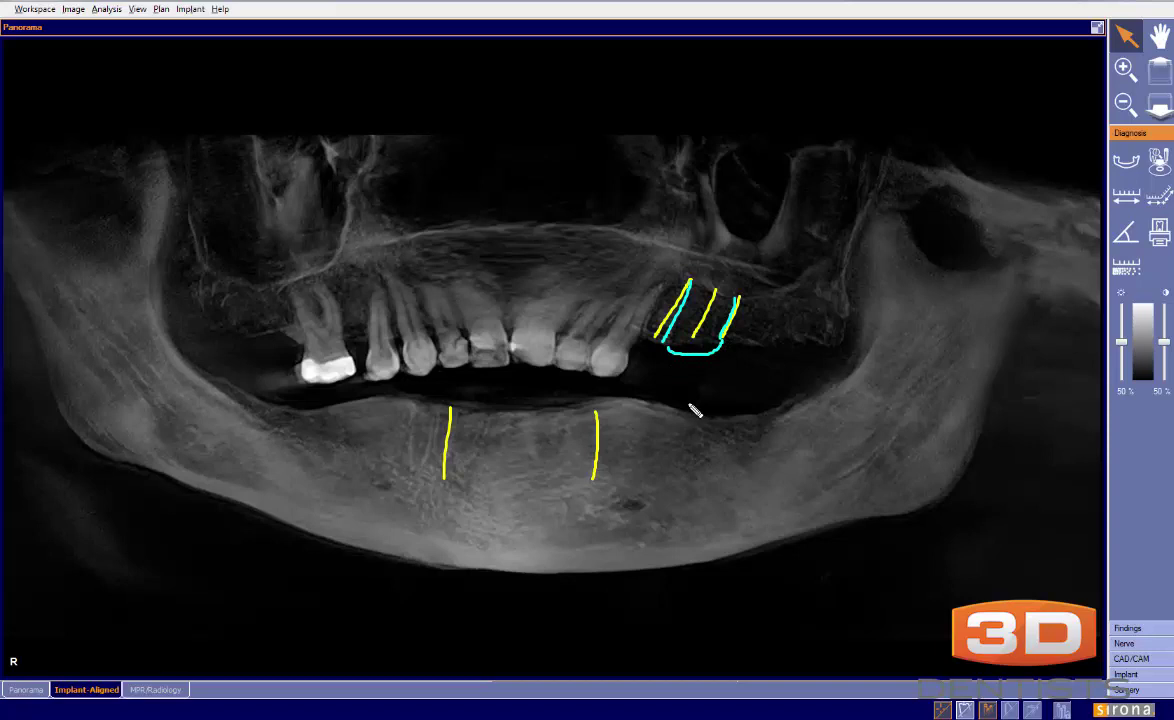
{"action": "left_click_drag", "start_coordinate": [686, 418], "coordinate": [626, 473]}
{"action": "left_click_drag", "start_coordinate": [357, 403], "coordinate": [418, 468]}
{"action": "left_click_drag", "start_coordinate": [484, 413], "coordinate": [485, 476]}
{"action": "left_click_drag", "start_coordinate": [564, 417], "coordinate": [565, 475]}
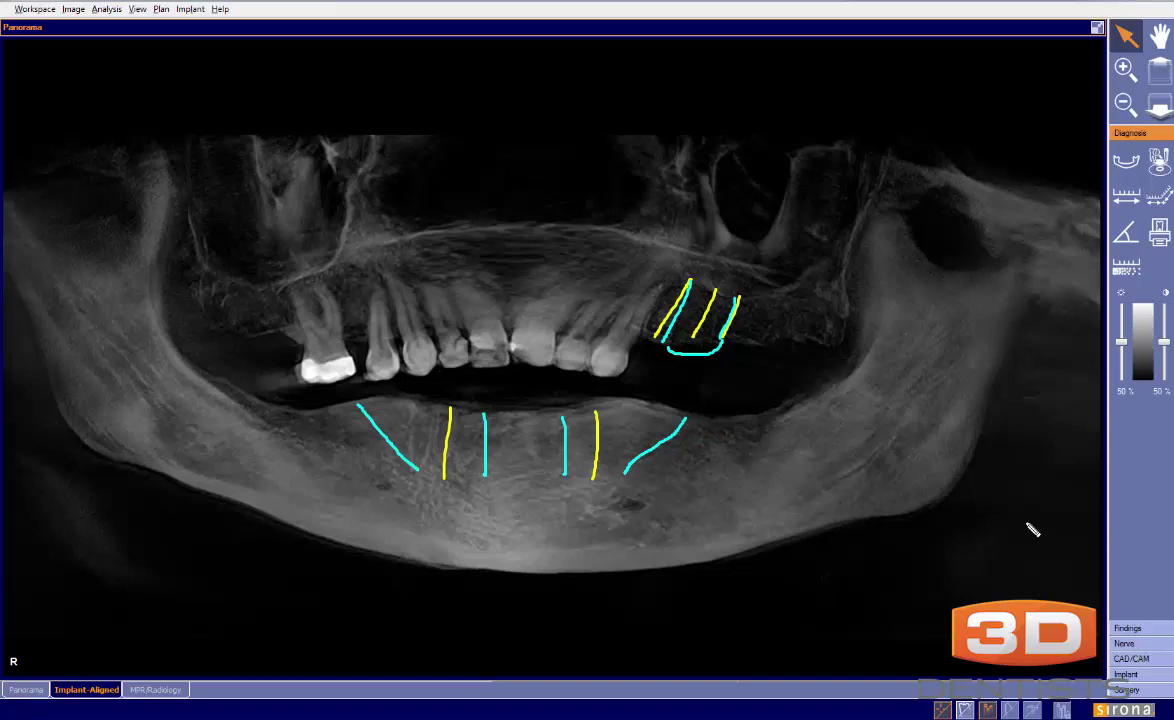
Step: Mark eight lower implant positions joined by three bridge arcs in magenta, and clear all the markings
{"action": "left_click", "coordinate": [717, 450]}
{"action": "left_click", "coordinate": [669, 446]}
{"action": "left_click", "coordinate": [627, 438]}
{"action": "left_click", "coordinate": [586, 432]}
{"action": "left_click", "coordinate": [485, 432]}
{"action": "left_click", "coordinate": [444, 440]}
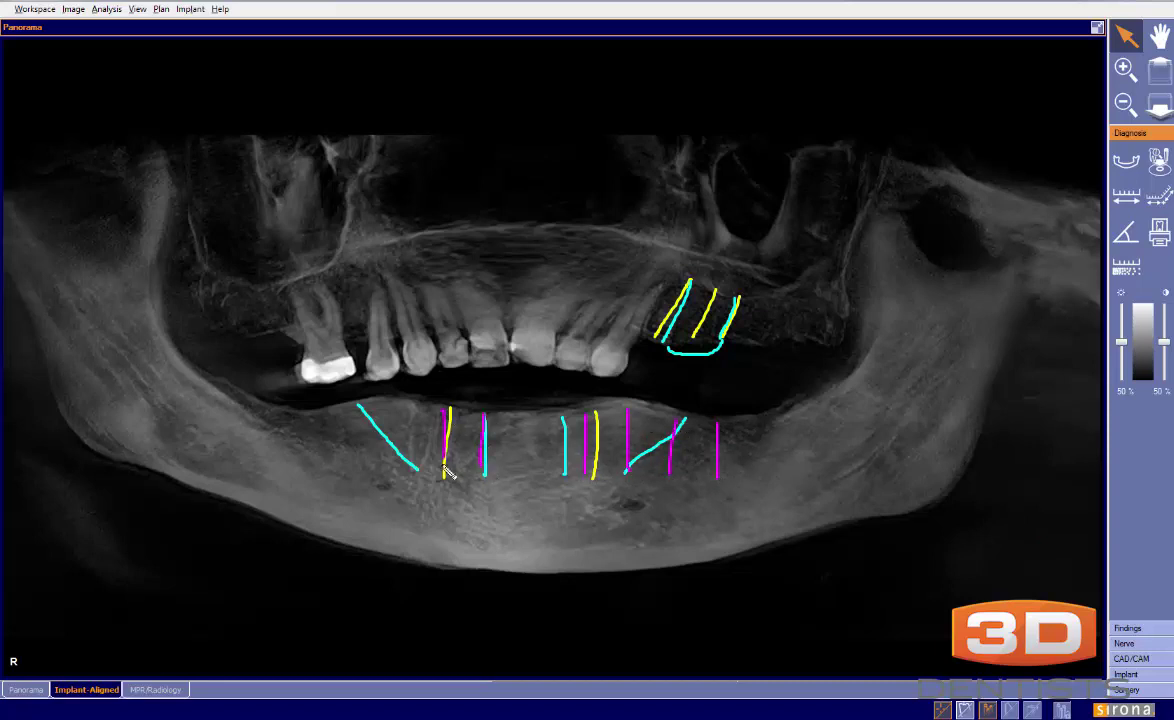
{"action": "left_click", "coordinate": [376, 430]}
{"action": "left_click", "coordinate": [334, 452]}
{"action": "mouse_move", "coordinate": [337, 408]}
{"action": "left_mouse_down"}
{"action": "mouse_move", "coordinate": [384, 395]}
{"action": "mouse_move", "coordinate": [430, 413]}
{"action": "mouse_move", "coordinate": [553, 398]}
{"action": "mouse_move", "coordinate": [585, 415]}
{"action": "mouse_move", "coordinate": [713, 412]}
{"action": "left_mouse_up"}
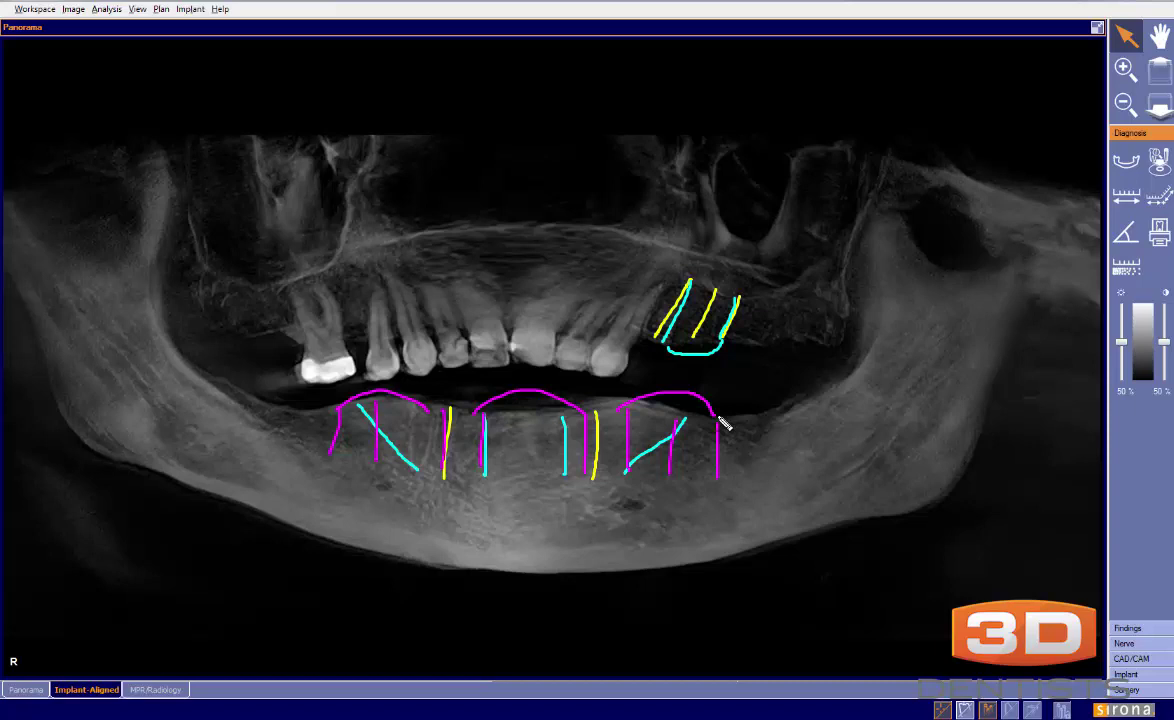
{"action": "key", "text": "Escape"}
Step: Look at the list of plans and show the implants of Plan 1 in the panorama
{"action": "left_click", "coordinate": [160, 9]}
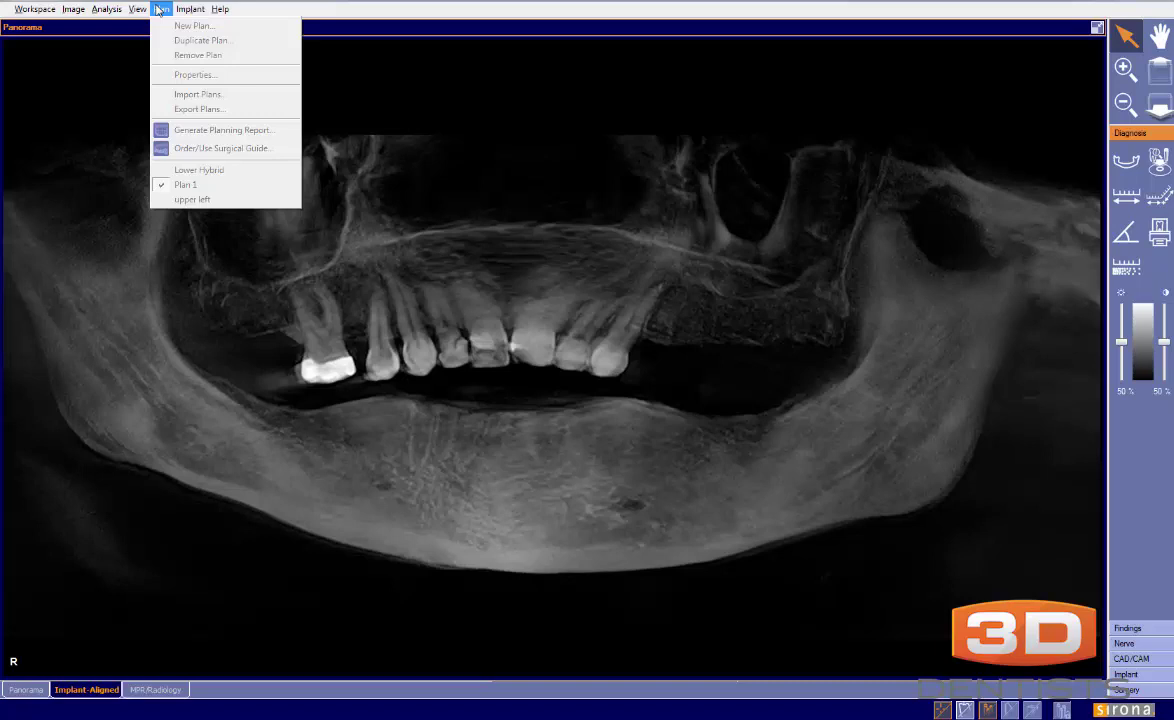
{"action": "left_click", "coordinate": [335, 228]}
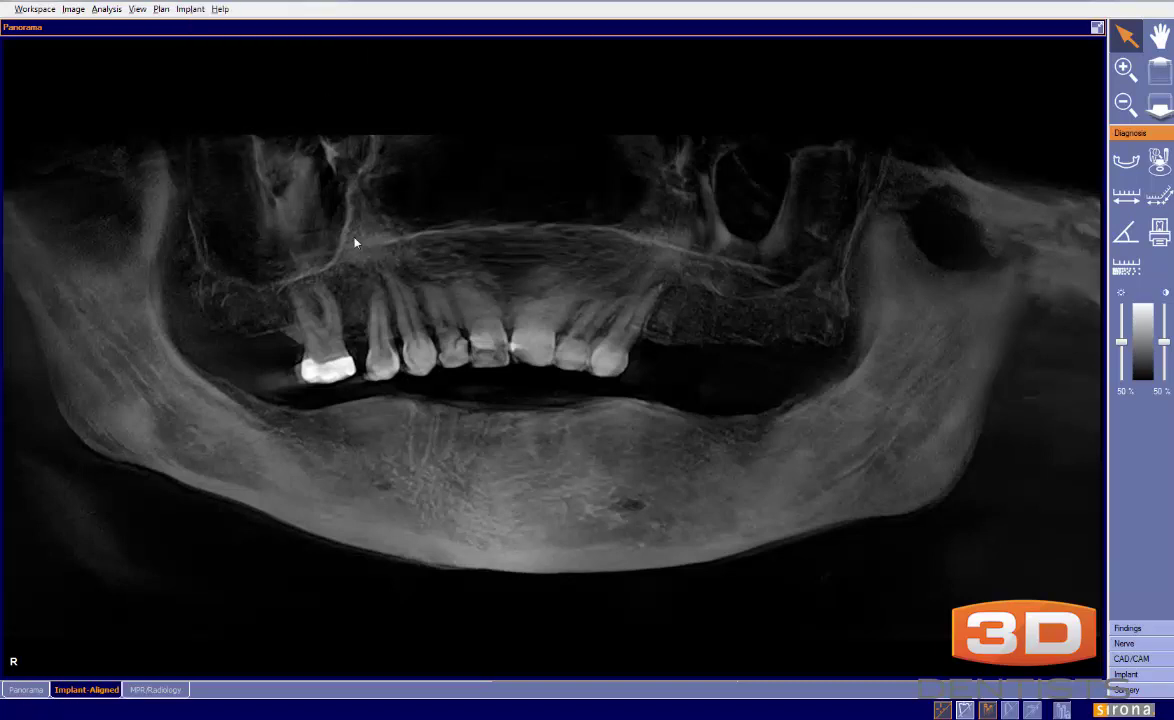
{"action": "left_click", "coordinate": [987, 711]}
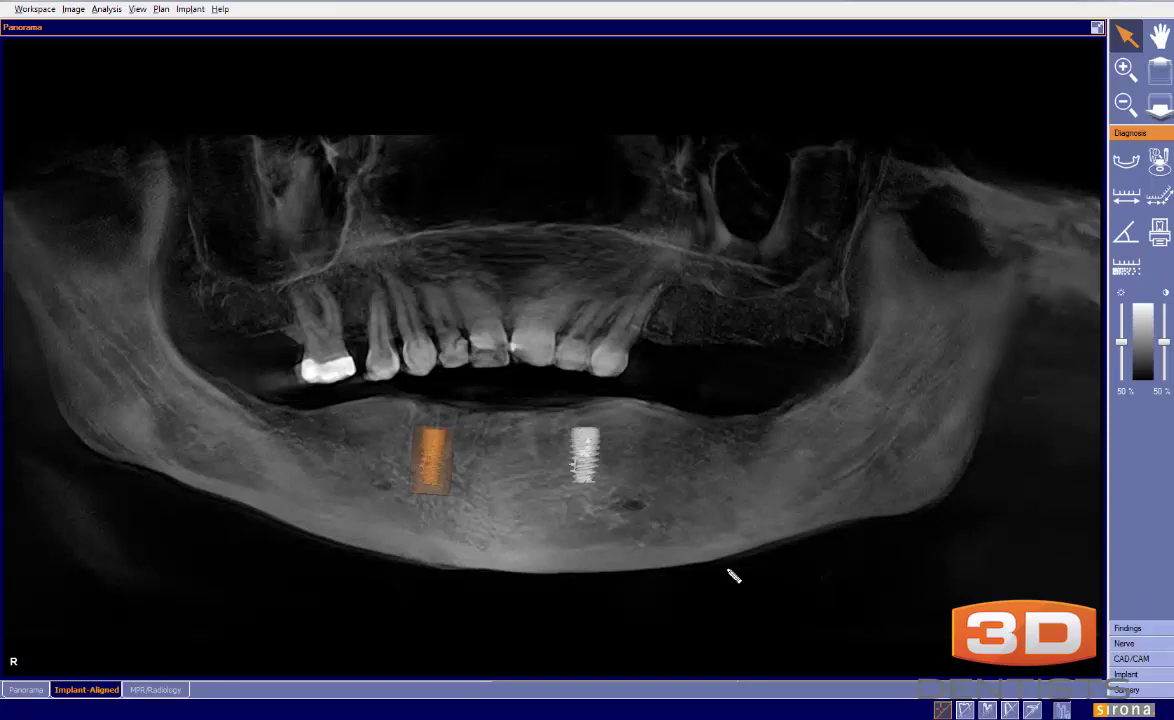
Step: Mark a magenta line along the lower ridge just above the two implants and clear it
{"action": "mouse_move", "coordinate": [290, 404]}
{"action": "left_mouse_down"}
{"action": "mouse_move", "coordinate": [372, 420]}
{"action": "mouse_move", "coordinate": [757, 417]}
{"action": "left_mouse_up"}
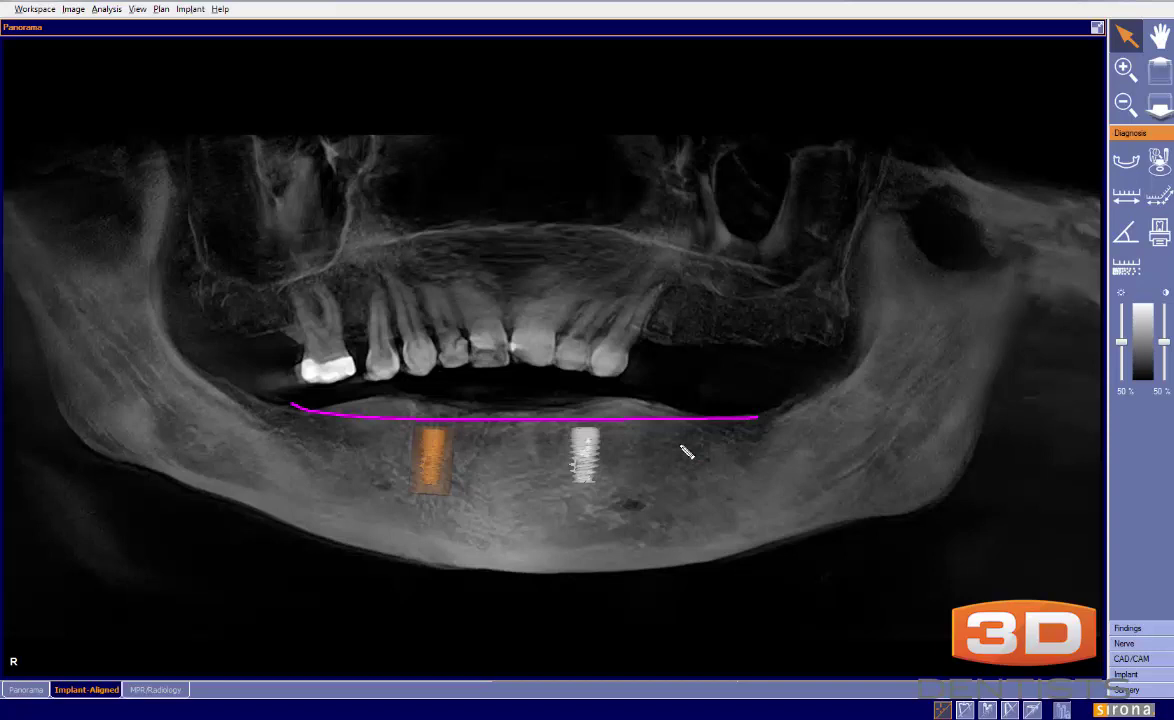
{"action": "right_click", "coordinate": [687, 452]}
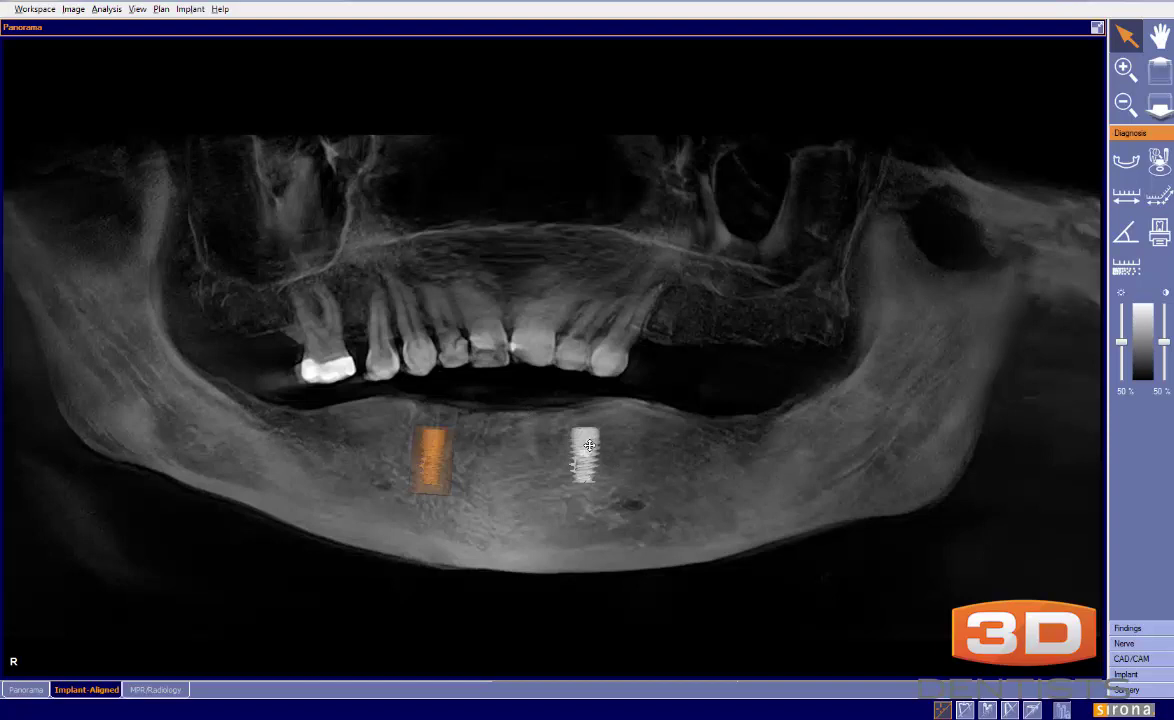
Step: Duplicate the current plan under the name "lower all on four" with no sleeve system
{"action": "left_click", "coordinate": [162, 10]}
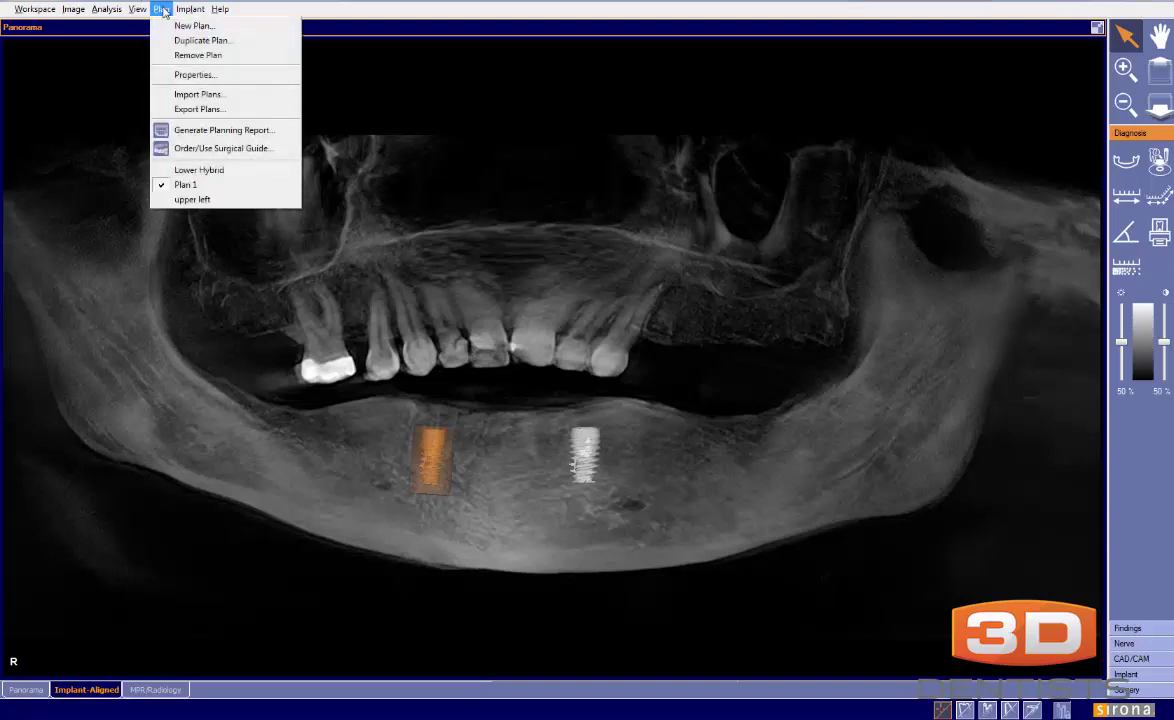
{"action": "left_click", "coordinate": [175, 40]}
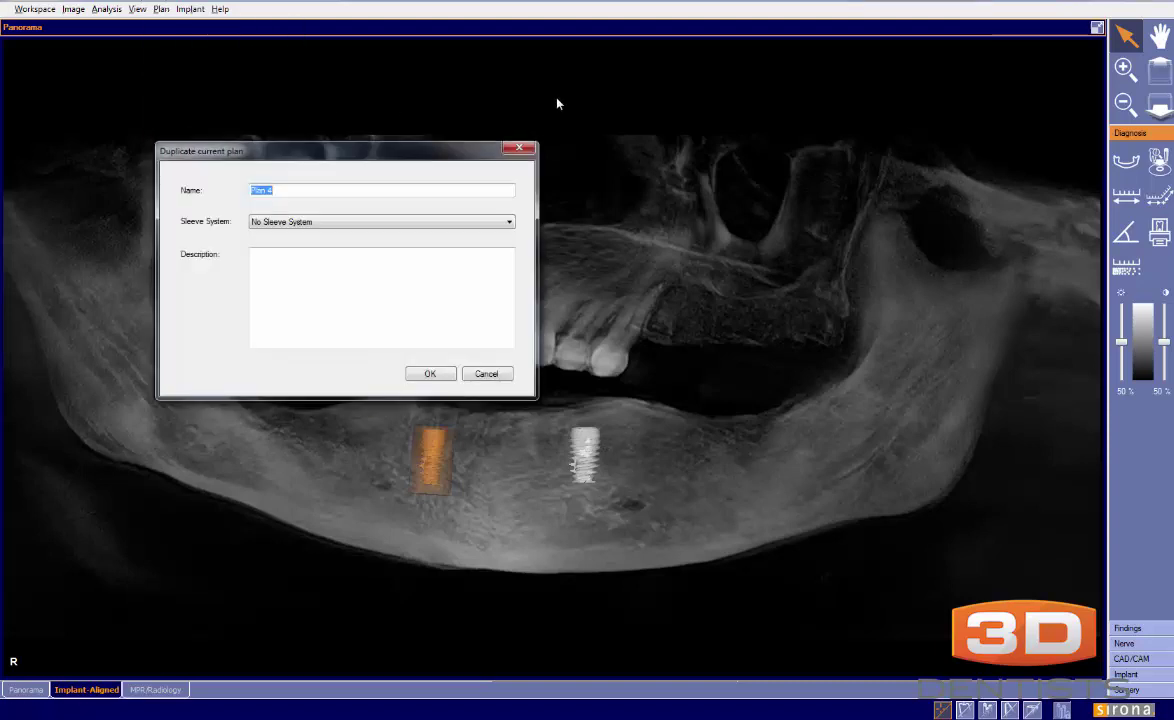
{"action": "type", "text": "lower fixed"}
{"action": "key", "text": "BackSpace"}
{"action": "key", "text": "BackSpace"}
{"action": "key", "text": "BackSpace"}
{"action": "key", "text": "BackSpace"}
{"action": "key", "text": "BackSpace"}
{"action": "key", "text": "BackSpace"}
{"action": "key", "text": "BackSpace"}
{"action": "key", "text": "BackSpace"}
{"action": "key", "text": "BackSpace"}
{"action": "type", "text": "er all on four"}
{"action": "left_click", "coordinate": [430, 373]}
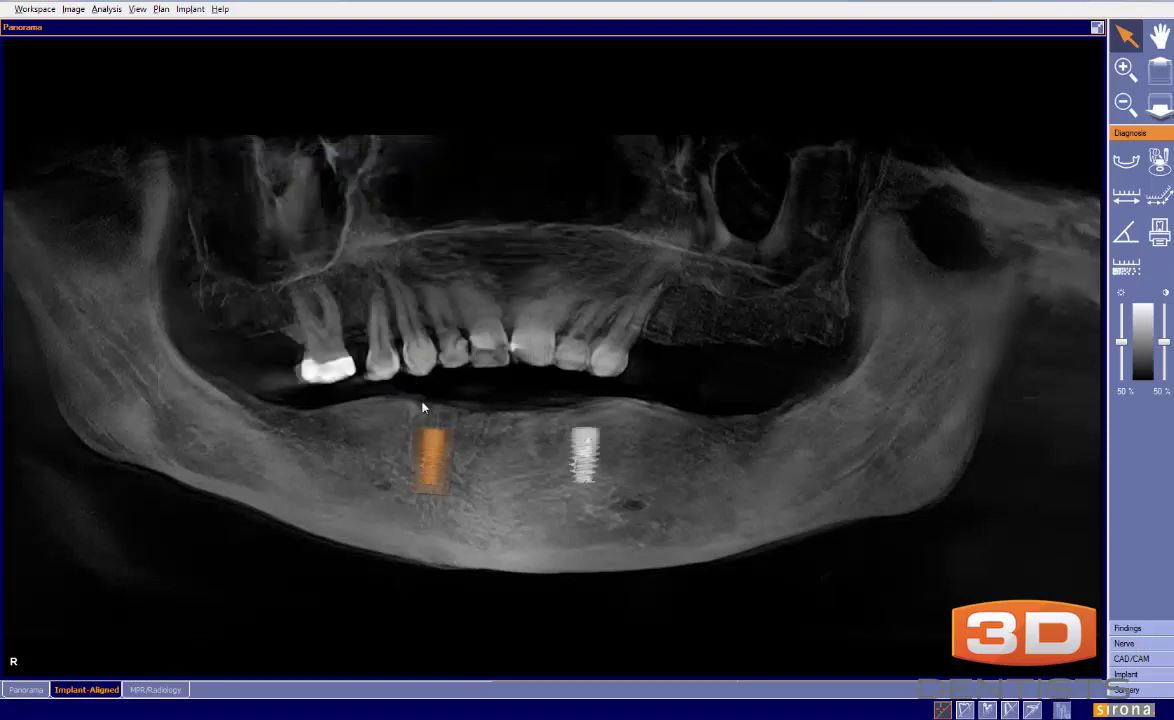
Step: Insert a vertical NobelActive Internal implant at position 20 with diameter 4.3/4.3 and length 11.5 mm
{"action": "left_click", "coordinate": [1126, 674]}
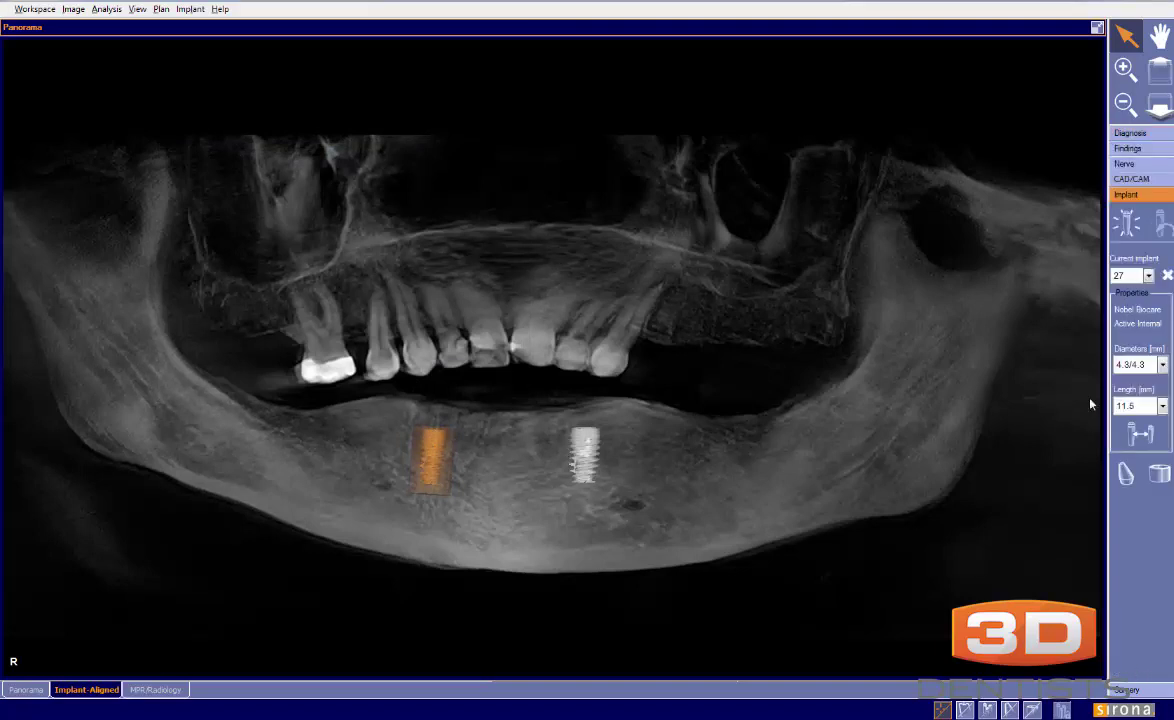
{"action": "left_click", "coordinate": [1128, 222]}
{"action": "left_click", "coordinate": [818, 135]}
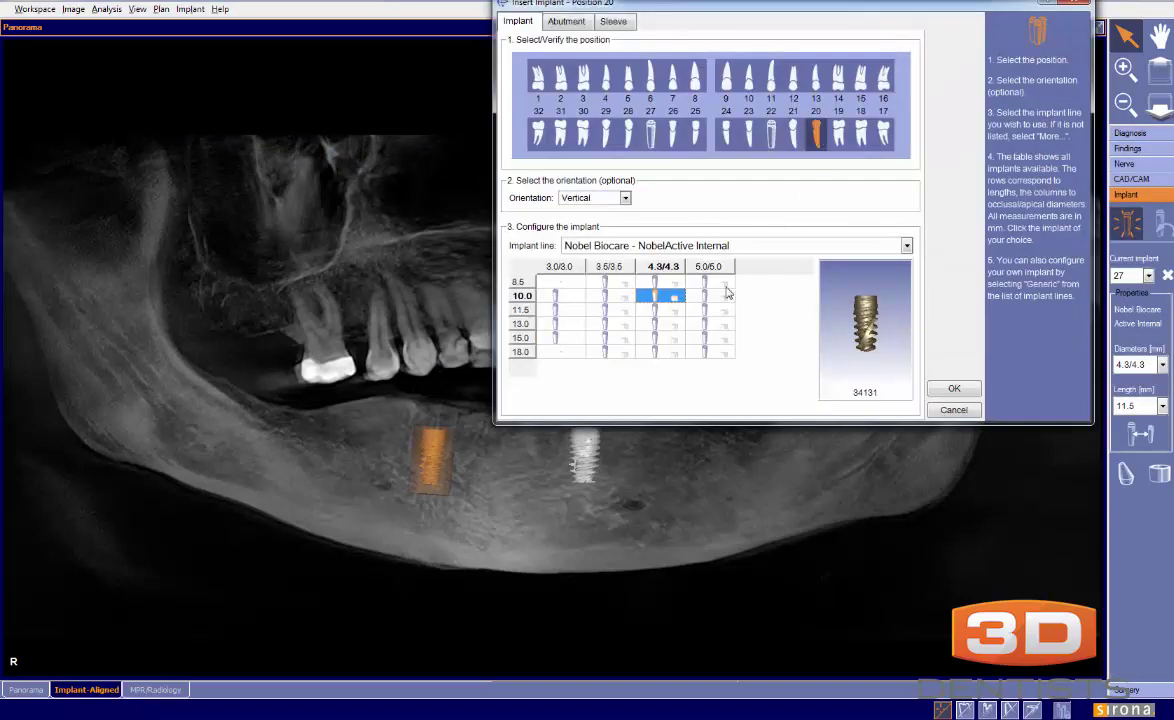
{"action": "key", "text": "Return"}
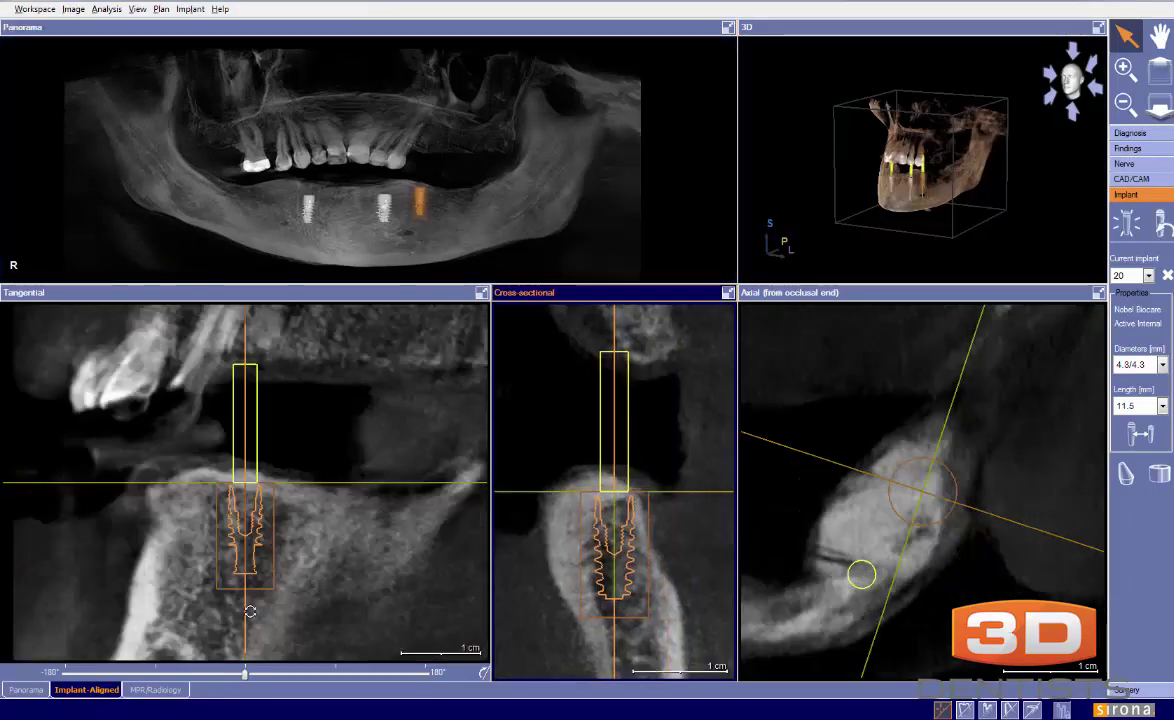
Step: Tilt the position 20 implant in the tangential view and refine its alignment in the cross-section
{"action": "left_click", "coordinate": [220, 560]}
{"action": "left_click_drag", "start_coordinate": [245, 612], "coordinate": [194, 602]}
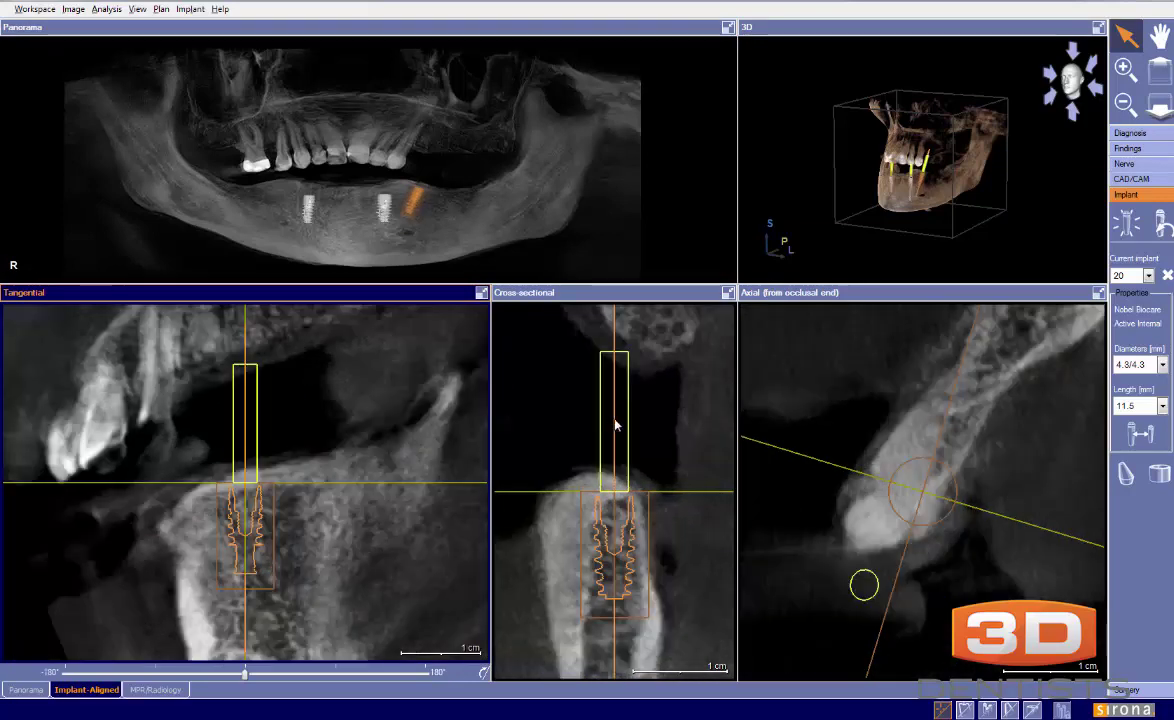
{"action": "left_click_drag", "start_coordinate": [600, 343], "coordinate": [600, 563]}
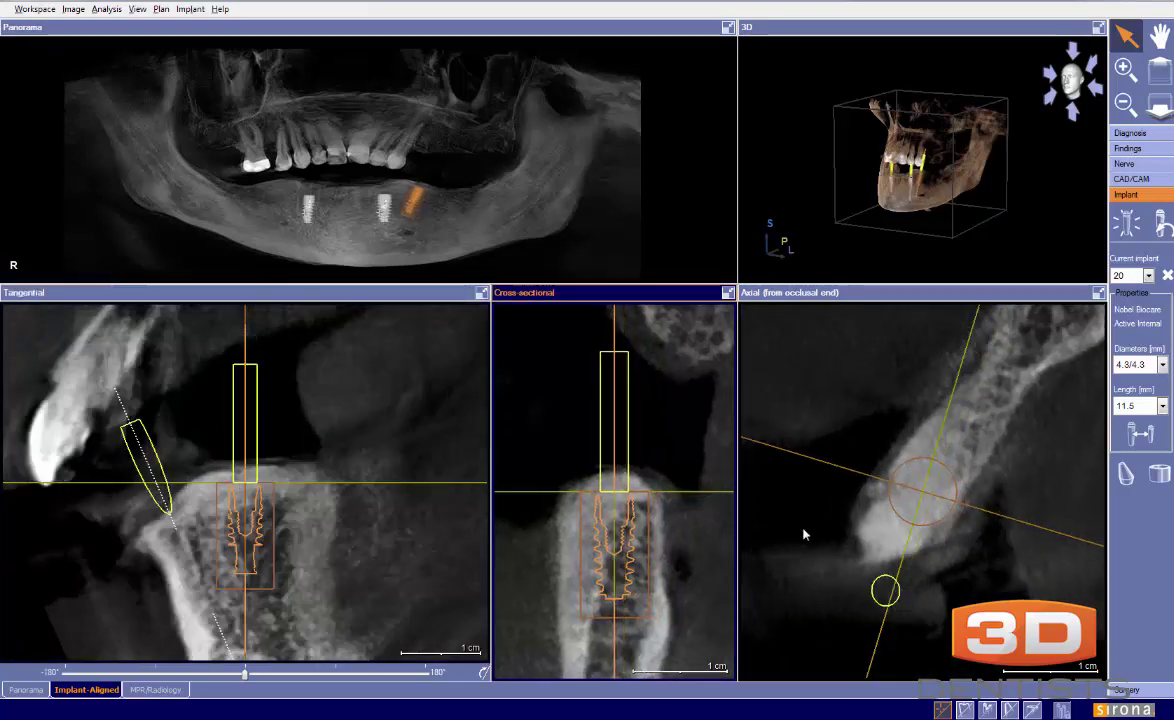
Step: Shift the two anterior implants at positions 22 and 27 closer to the midline in the panorama
{"action": "left_click", "coordinate": [380, 205]}
{"action": "left_click", "coordinate": [310, 208]}
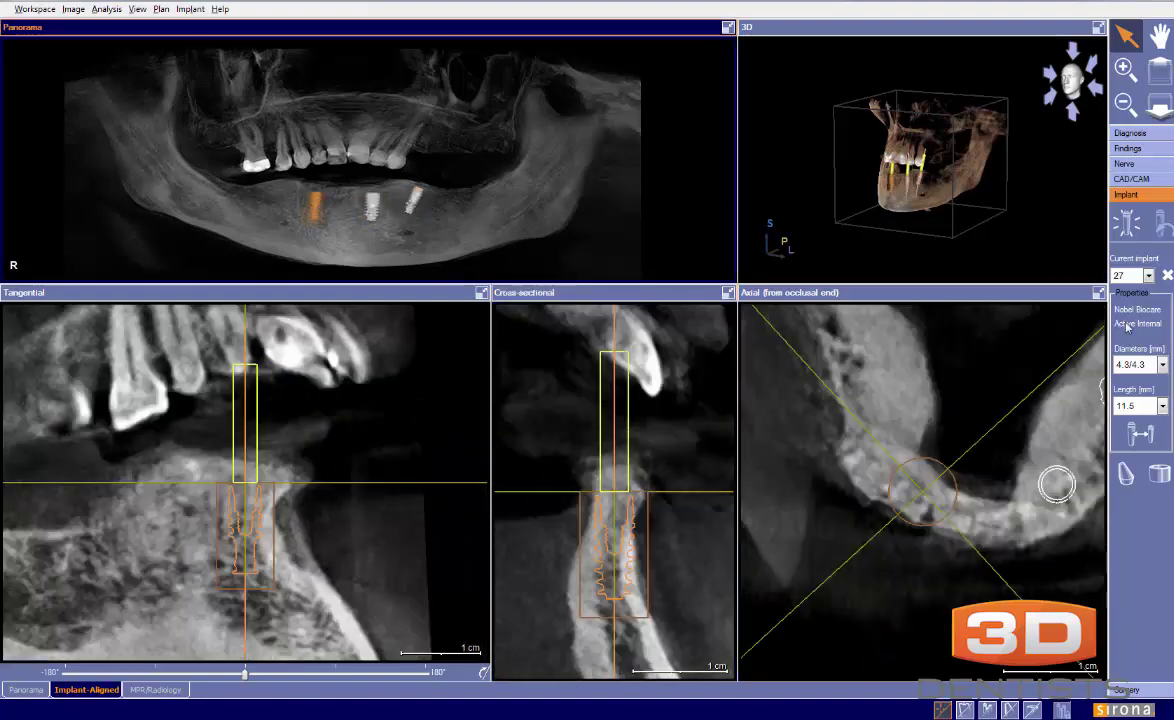
Step: Insert a NobelActive Internal 4.3/4.3 implant, 11.5 mm long, at position 29 and place it in the posterior lower ridge
{"action": "left_click", "coordinate": [1127, 222]}
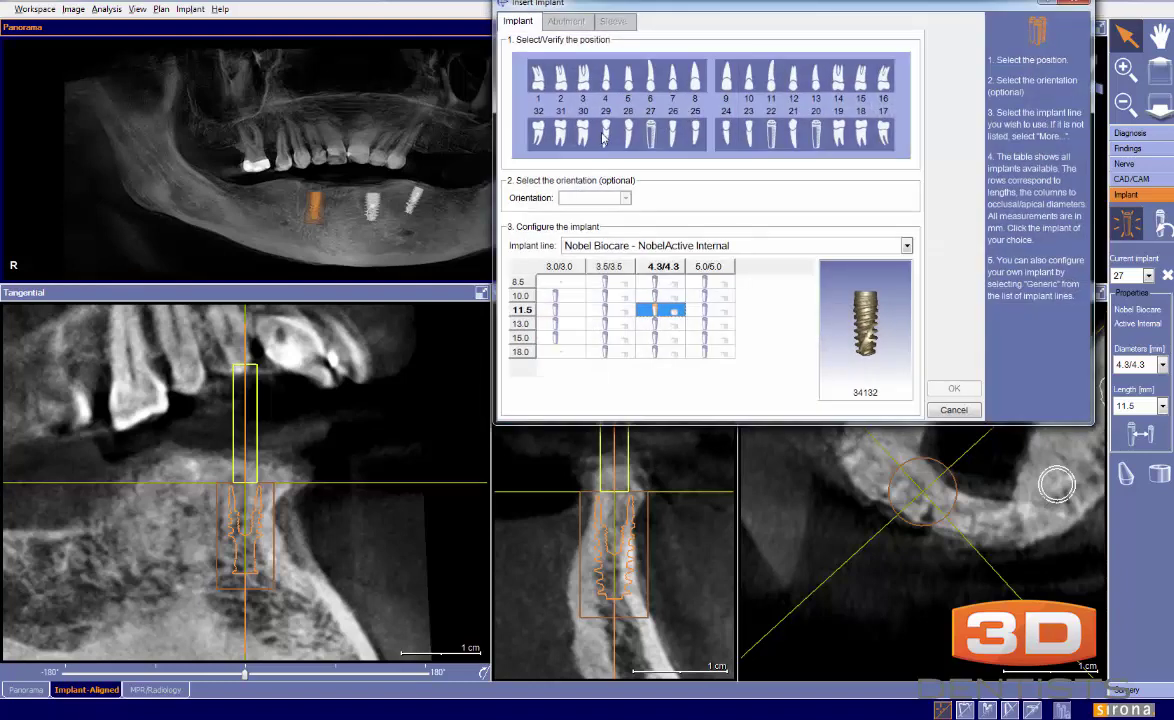
{"action": "left_click", "coordinate": [605, 133]}
{"action": "left_click", "coordinate": [622, 197]}
{"action": "left_click", "coordinate": [606, 248]}
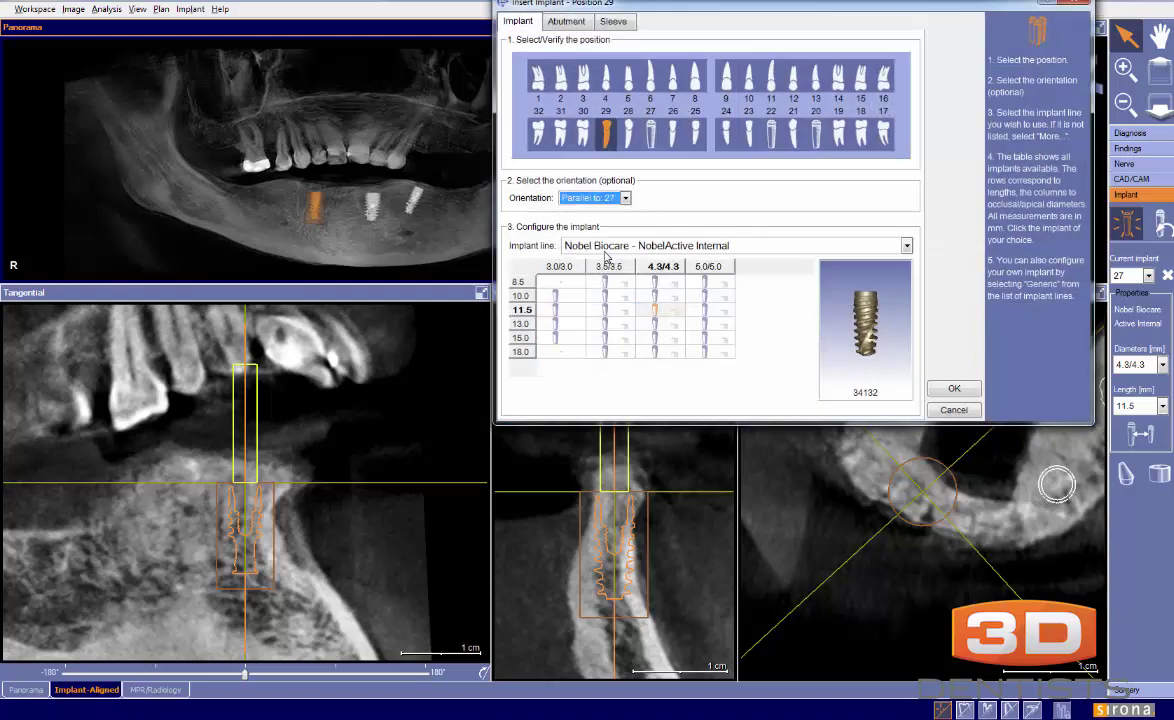
{"action": "left_click", "coordinate": [622, 197]}
{"action": "left_click", "coordinate": [606, 226]}
{"action": "key", "text": "Return"}
{"action": "left_click", "coordinate": [277, 186]}
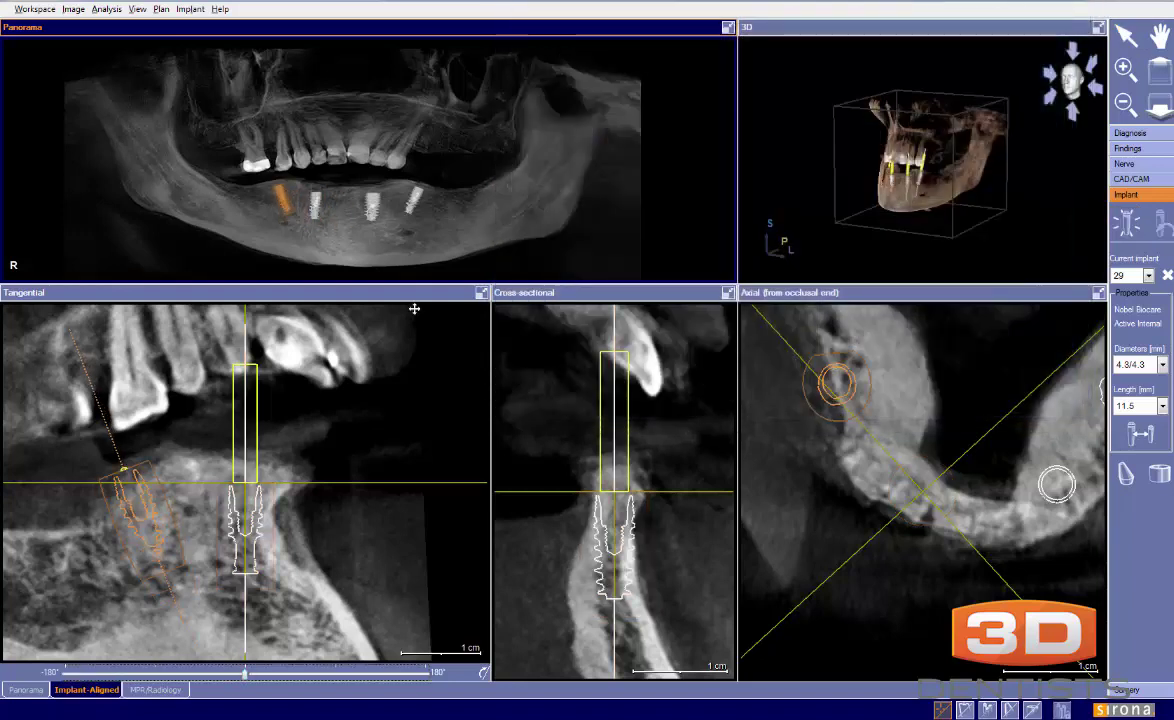
Step: Fine-tune the position 29 implant in the cross-section and enlarge the panorama to full view
{"action": "left_click_drag", "start_coordinate": [586, 514], "coordinate": [610, 512]}
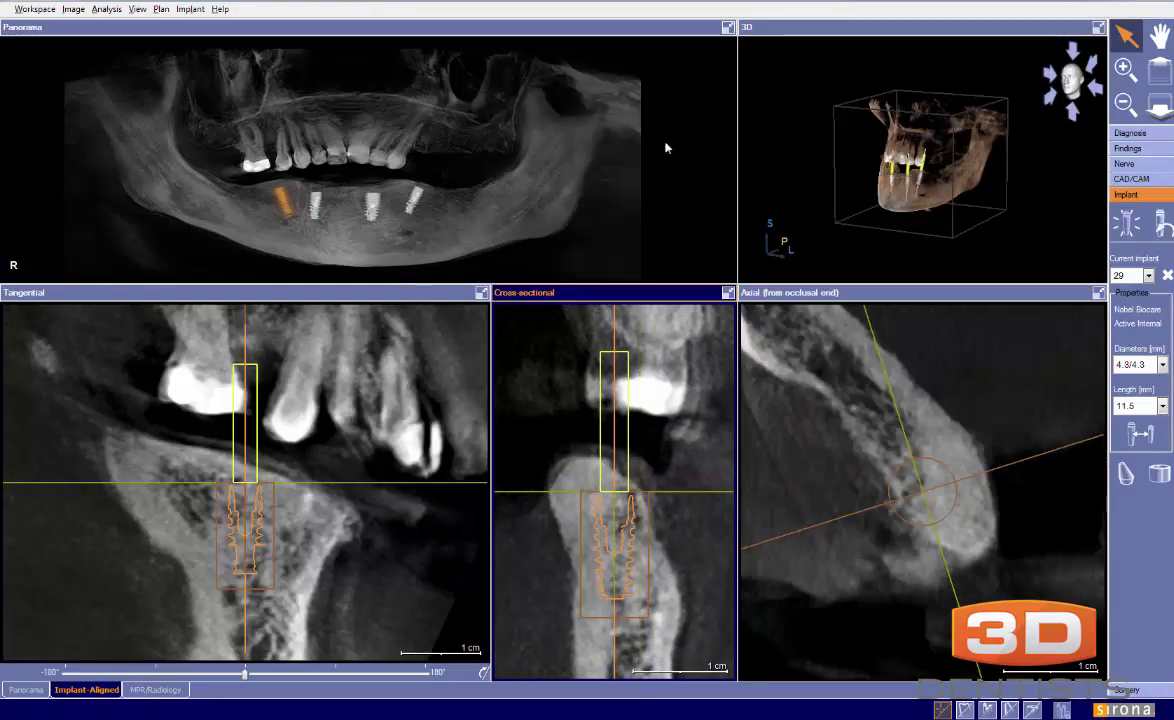
{"action": "left_click", "coordinate": [727, 28]}
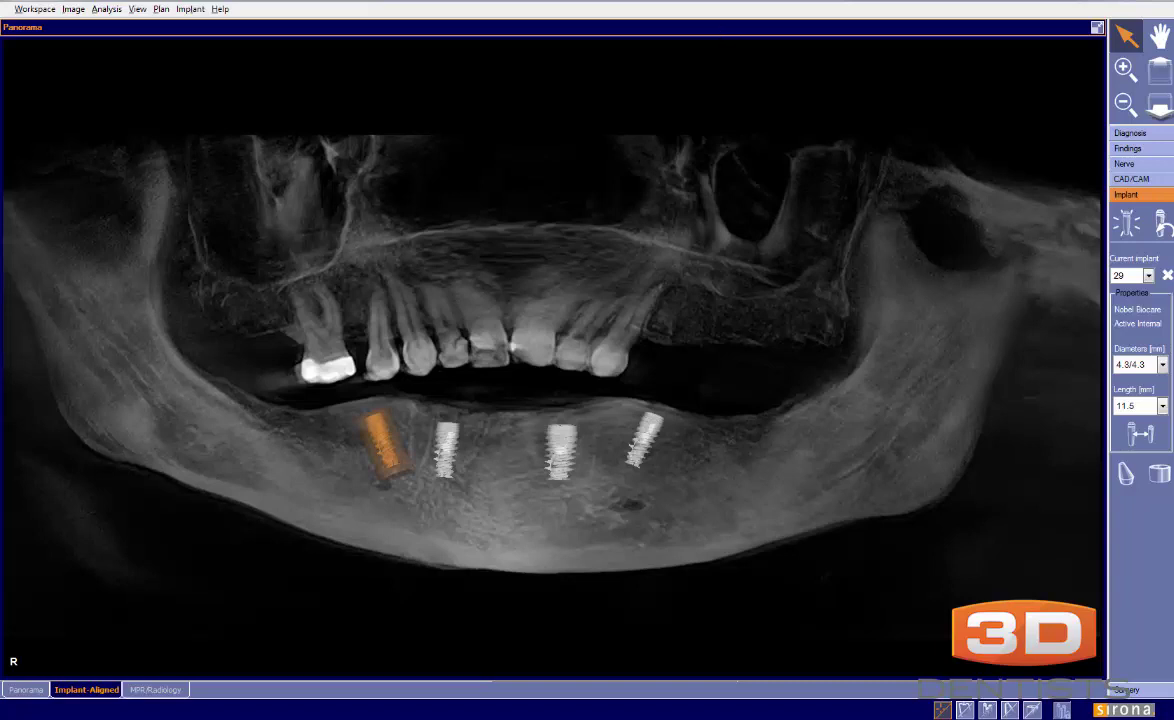
Step: Compare the two-implant Plan 1 with the "lower all on four" plan by switching between them
{"action": "left_click", "coordinate": [161, 9]}
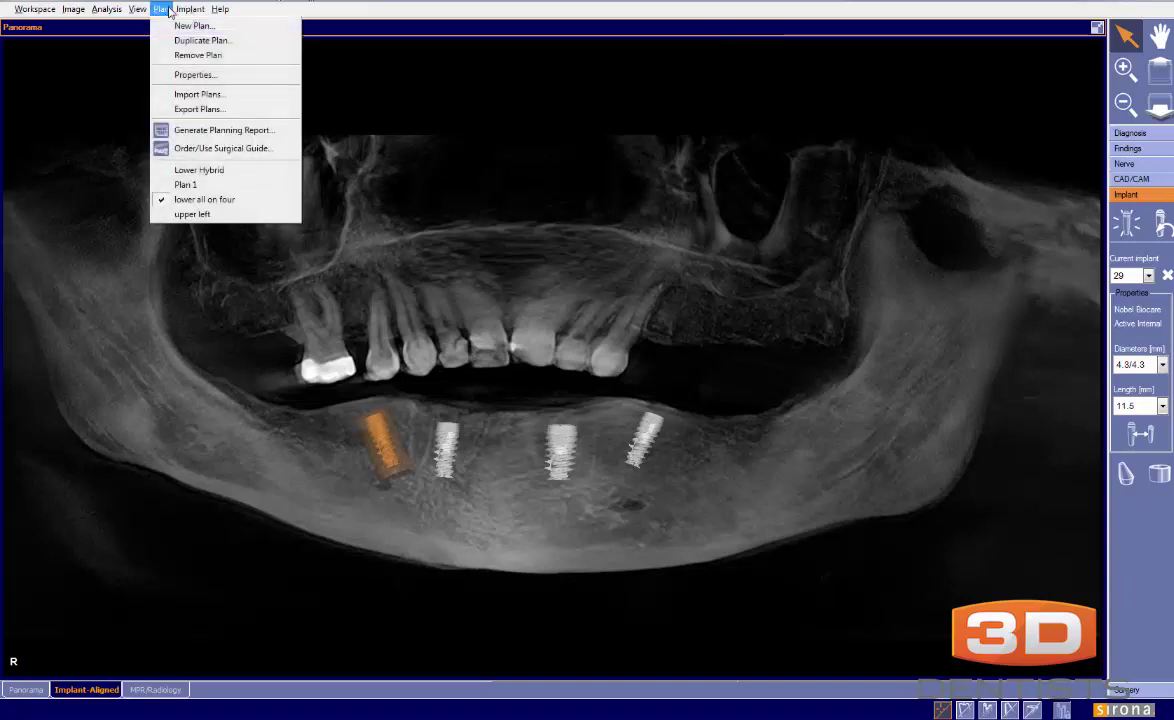
{"action": "left_click", "coordinate": [202, 183]}
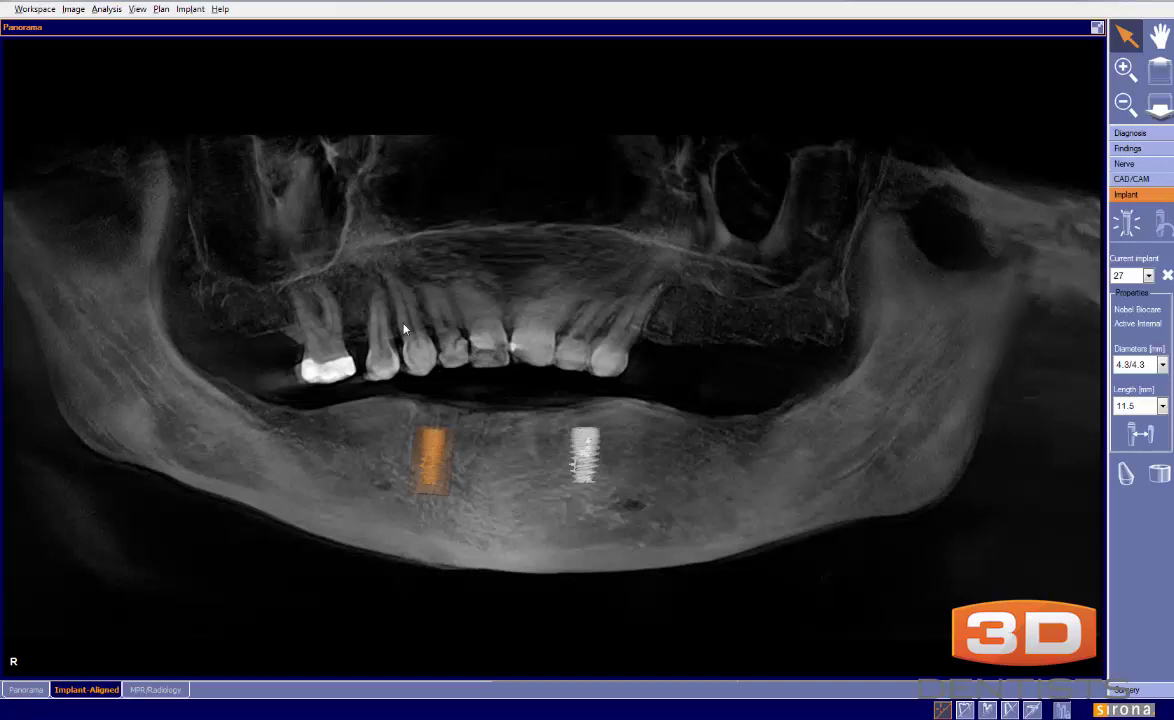
{"action": "left_click", "coordinate": [161, 9]}
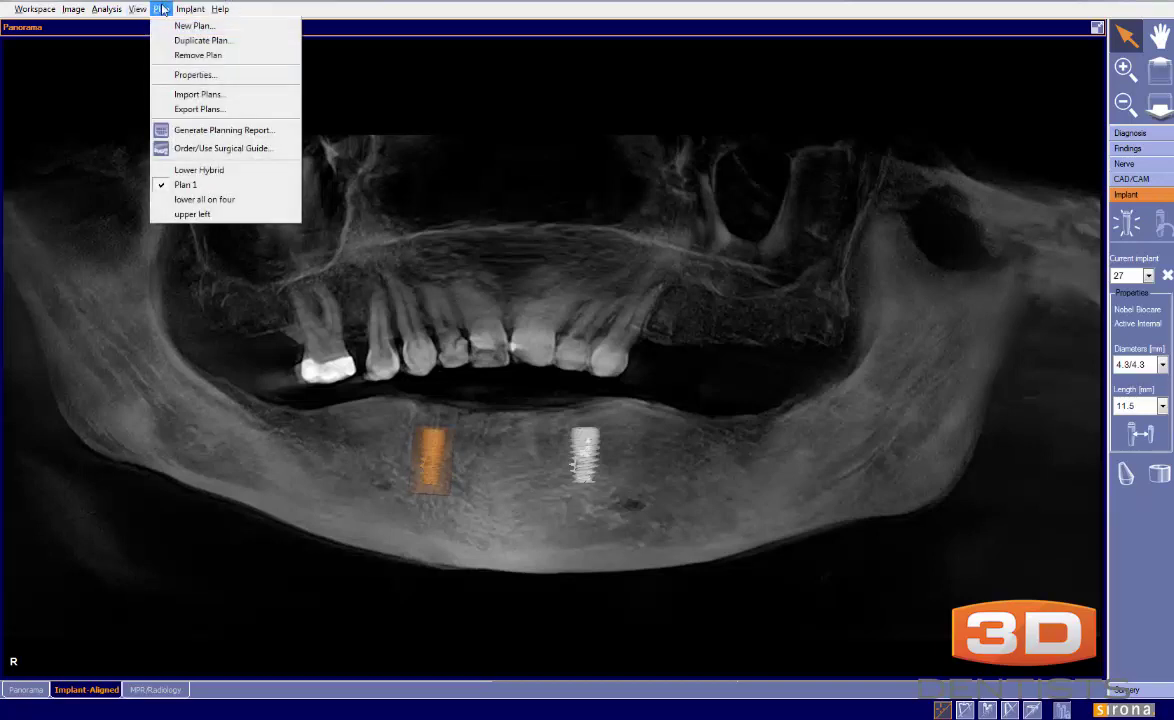
{"action": "left_click", "coordinate": [205, 199]}
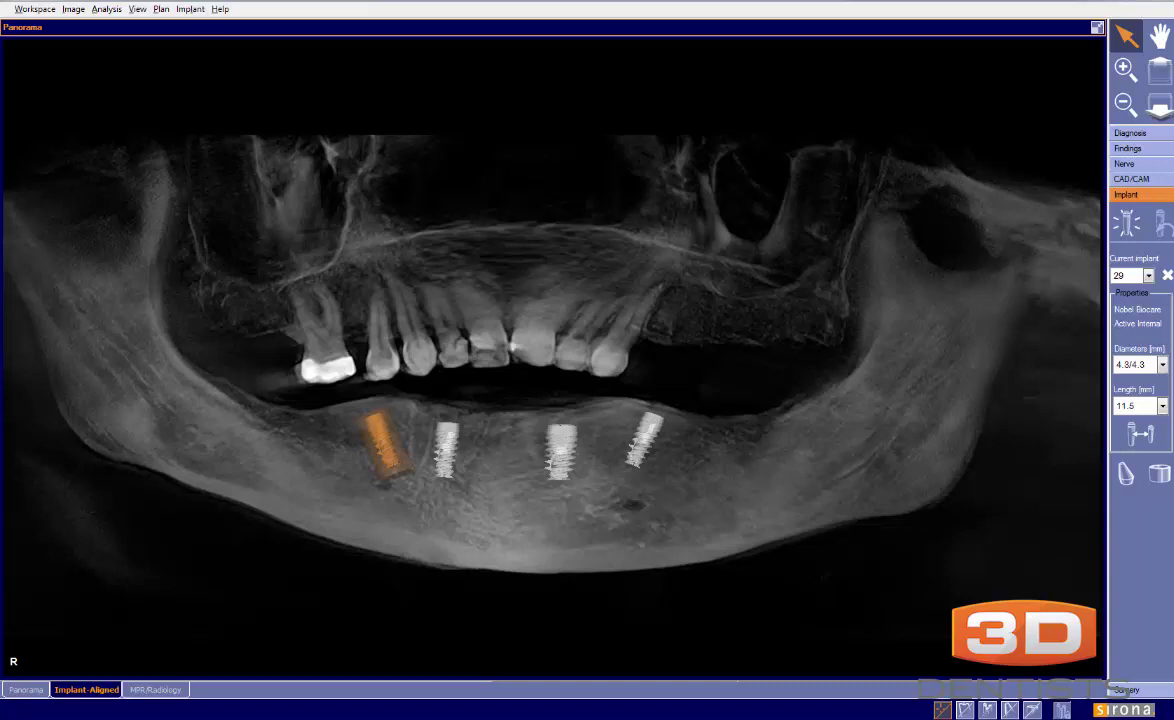
Step: Switch to Plan 1 and rename it "lower overdenture" in its properties
{"action": "left_click", "coordinate": [162, 10]}
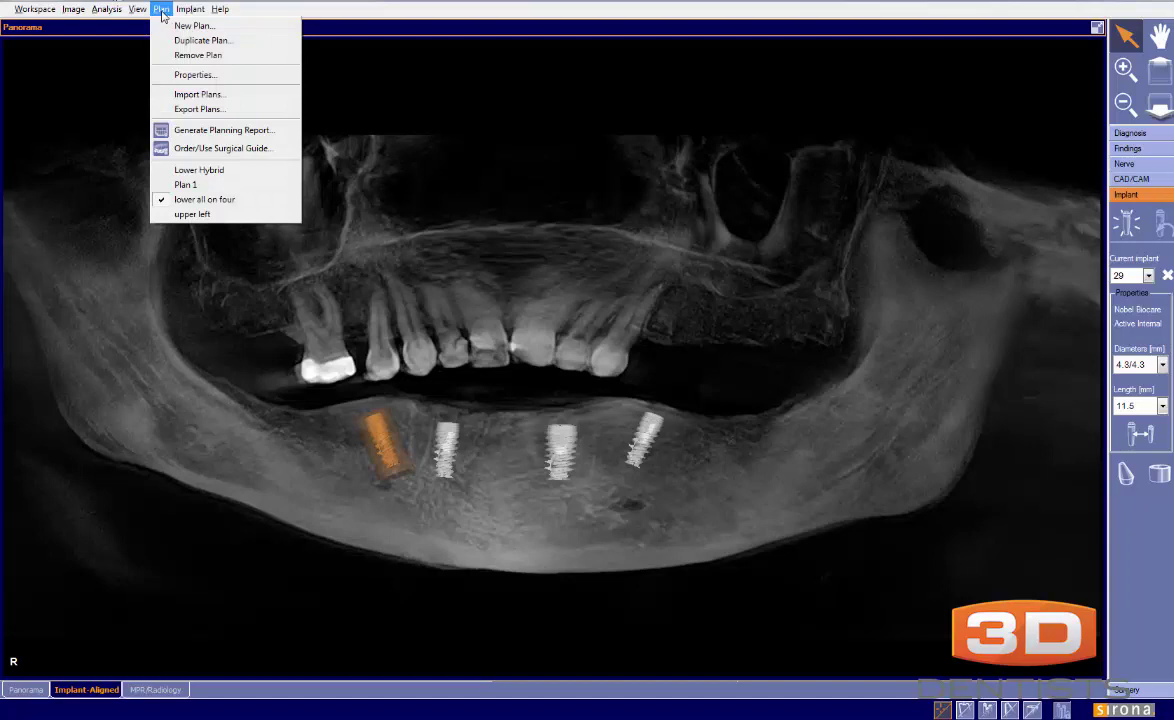
{"action": "left_click", "coordinate": [198, 186]}
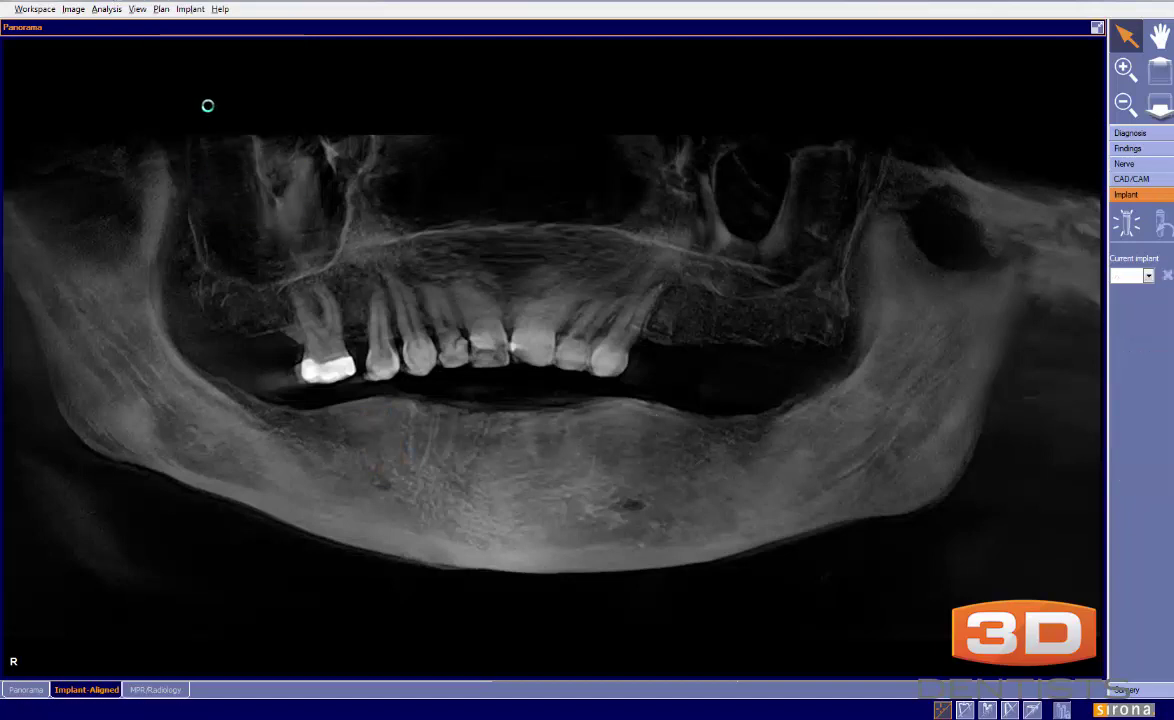
{"action": "left_click", "coordinate": [161, 9]}
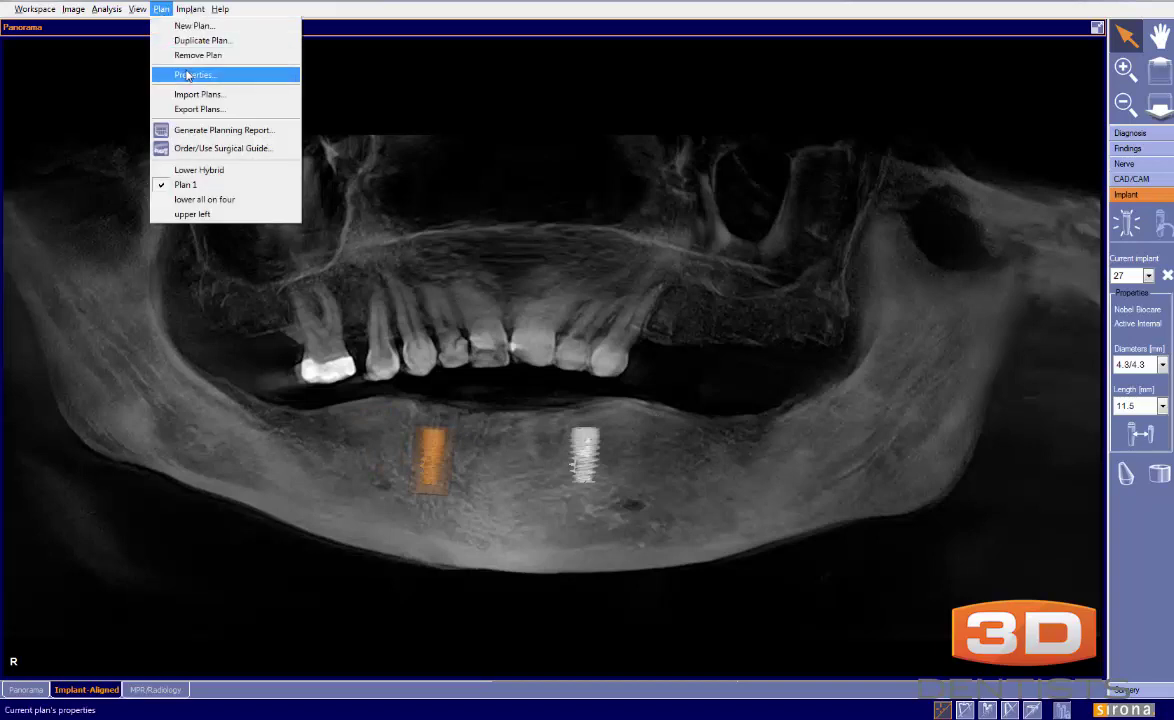
{"action": "left_click", "coordinate": [180, 74]}
{"action": "type", "text": "lower overdenture"}
{"action": "left_click", "coordinate": [292, 232]}
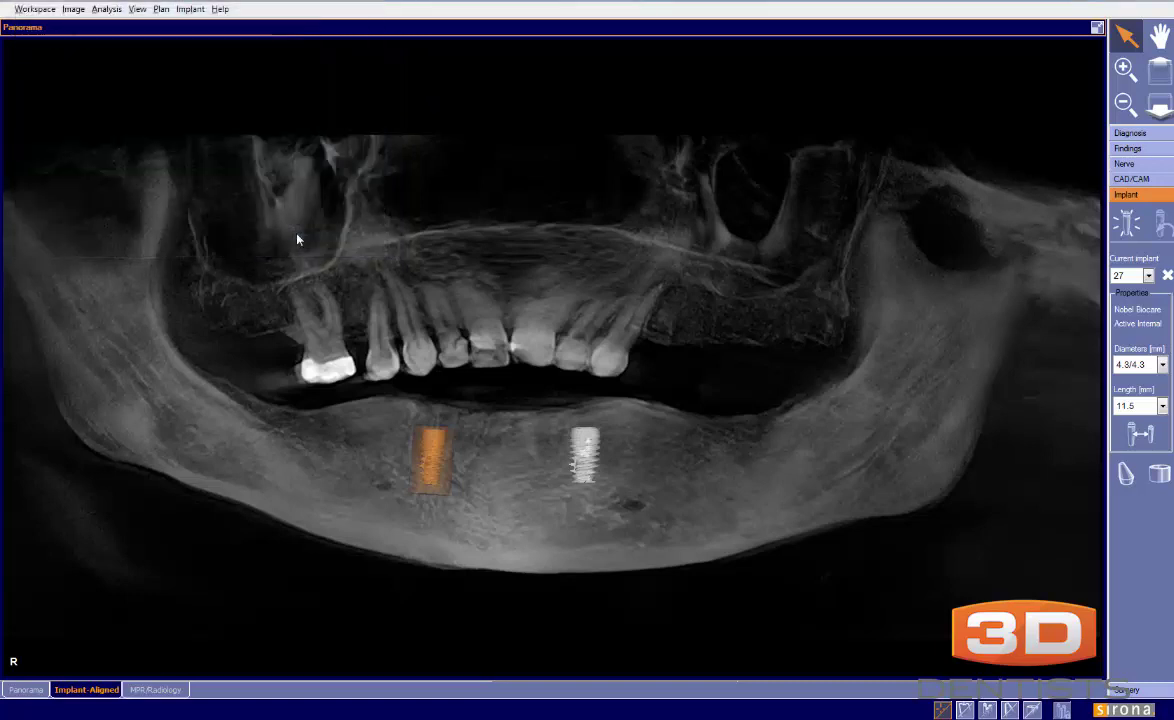
Step: Display the "upper left" plan in the panorama
{"action": "left_click", "coordinate": [161, 9]}
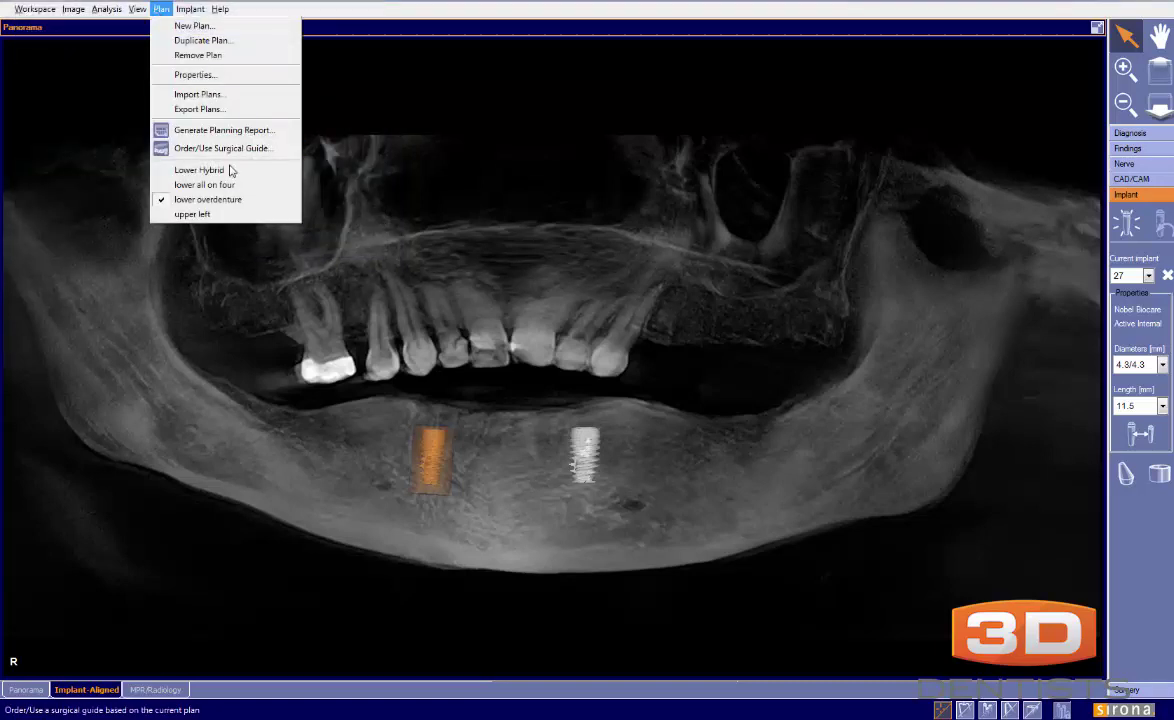
{"action": "left_click", "coordinate": [196, 214]}
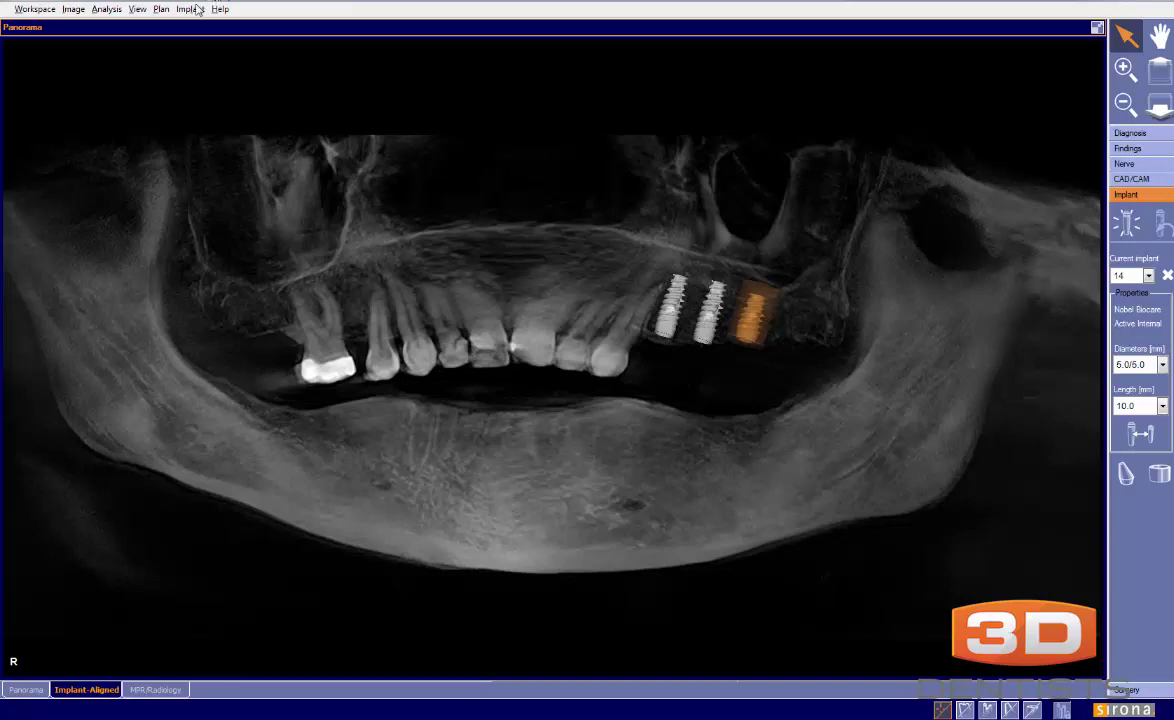
Step: Duplicate the current "upper left" plan under the name "upper left implant bridge" with no sleeve system
{"action": "left_click", "coordinate": [160, 11]}
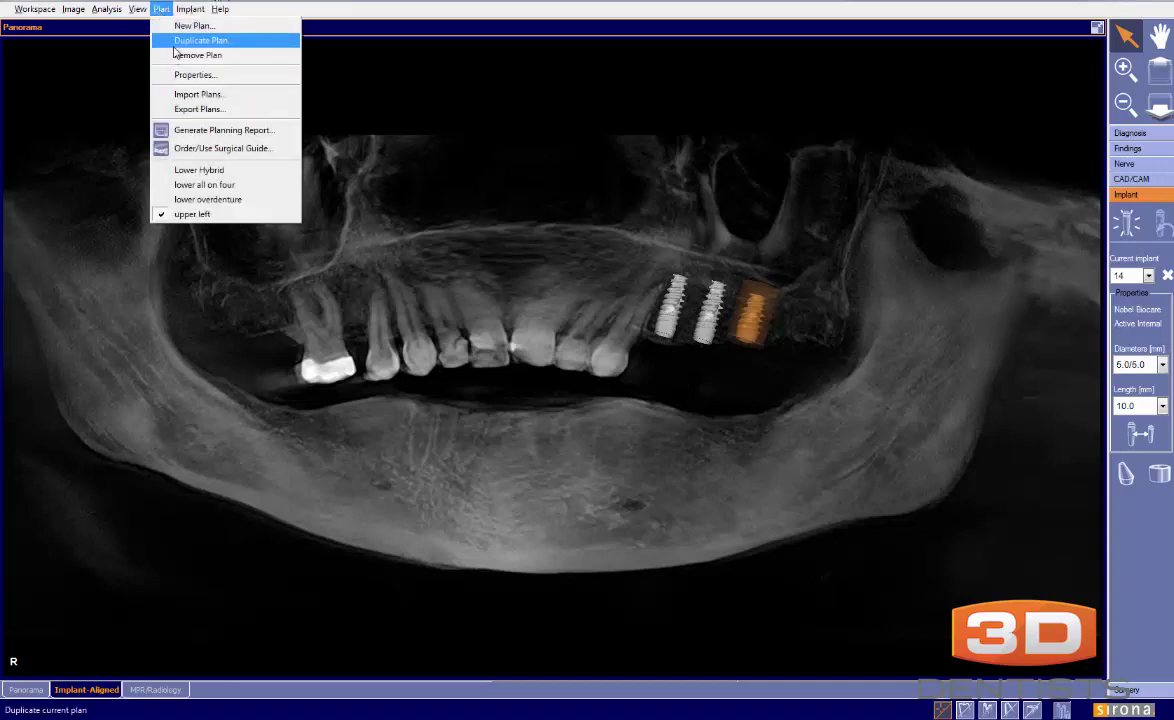
{"action": "left_click", "coordinate": [200, 40]}
{"action": "key", "text": "BackSpace"}
{"action": "type", "text": "upper left implant bridge"}
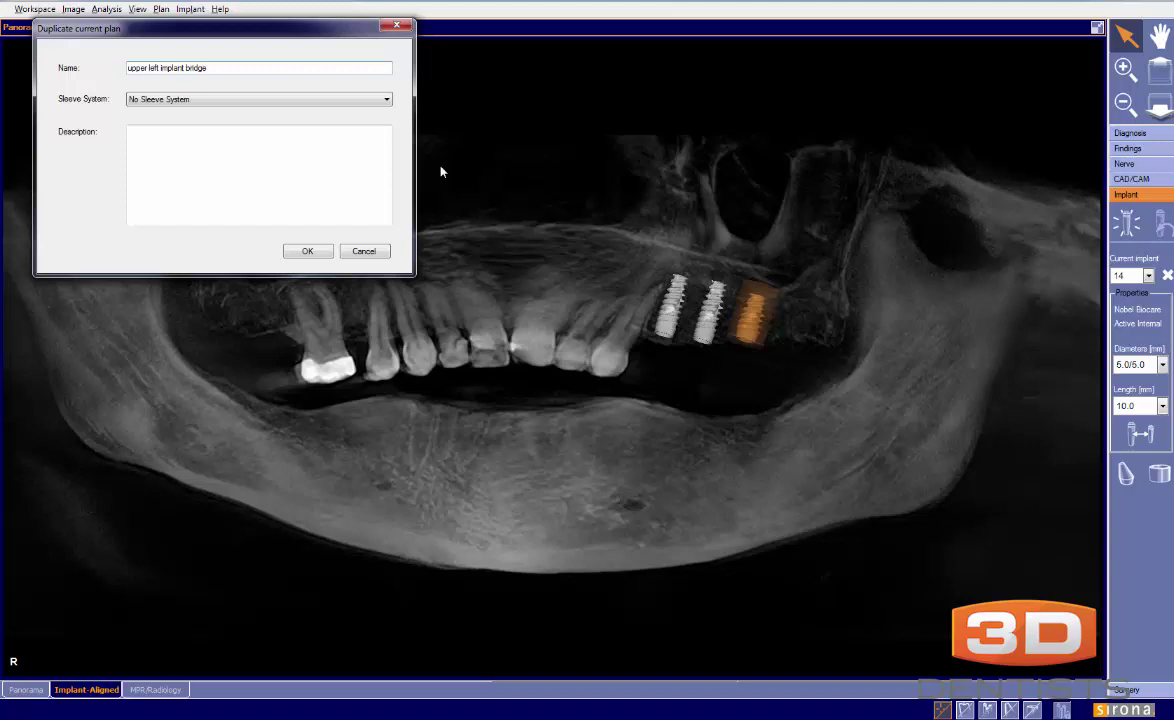
{"action": "left_click", "coordinate": [307, 252]}
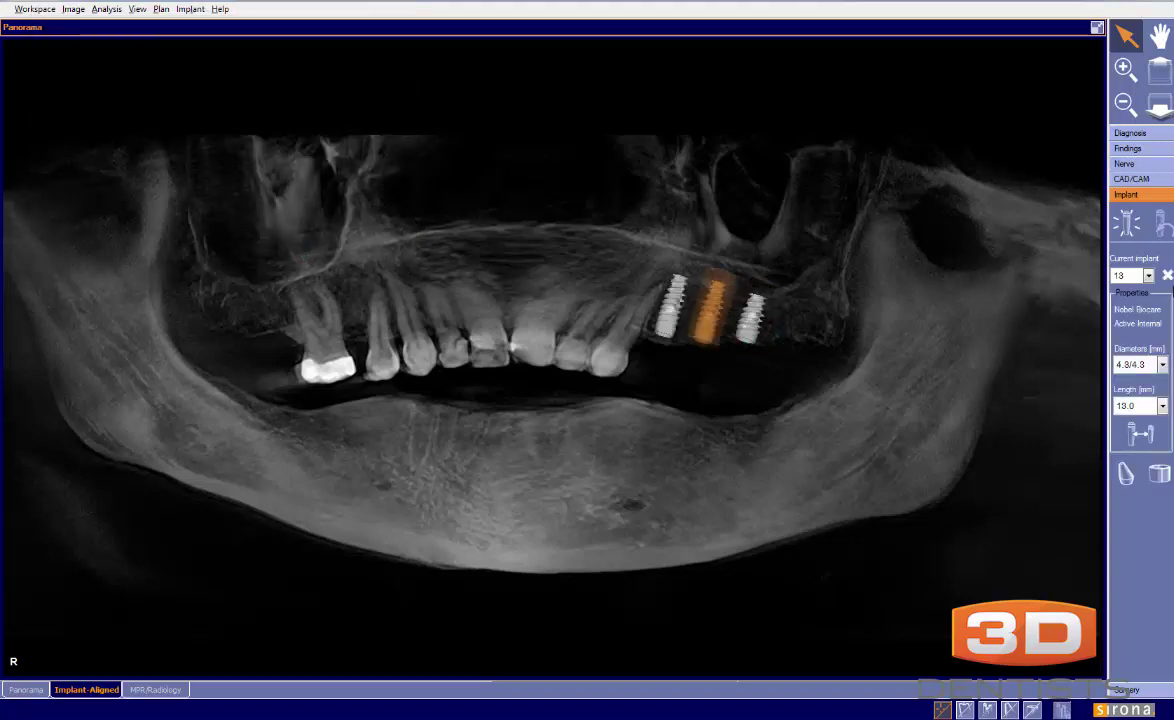
Step: Compare the "upper left" plan with the "upper left implant bridge" plan by switching to the first and back to the bridge plan
{"action": "left_click", "coordinate": [161, 9]}
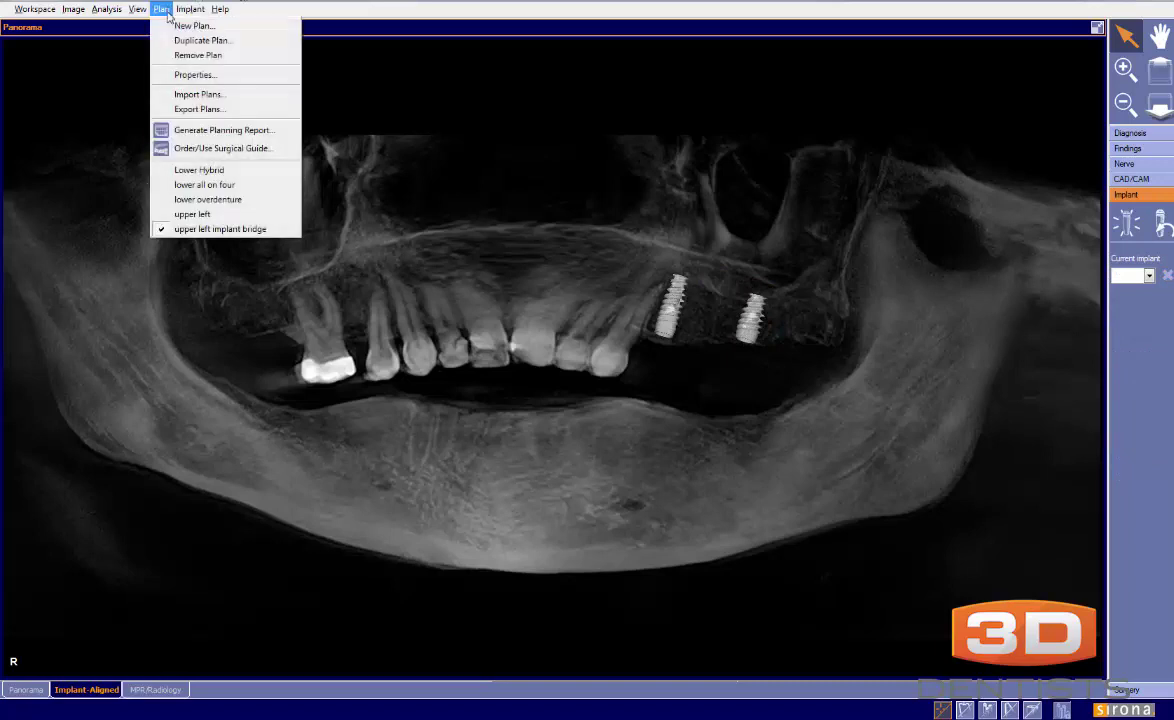
{"action": "left_click", "coordinate": [206, 214]}
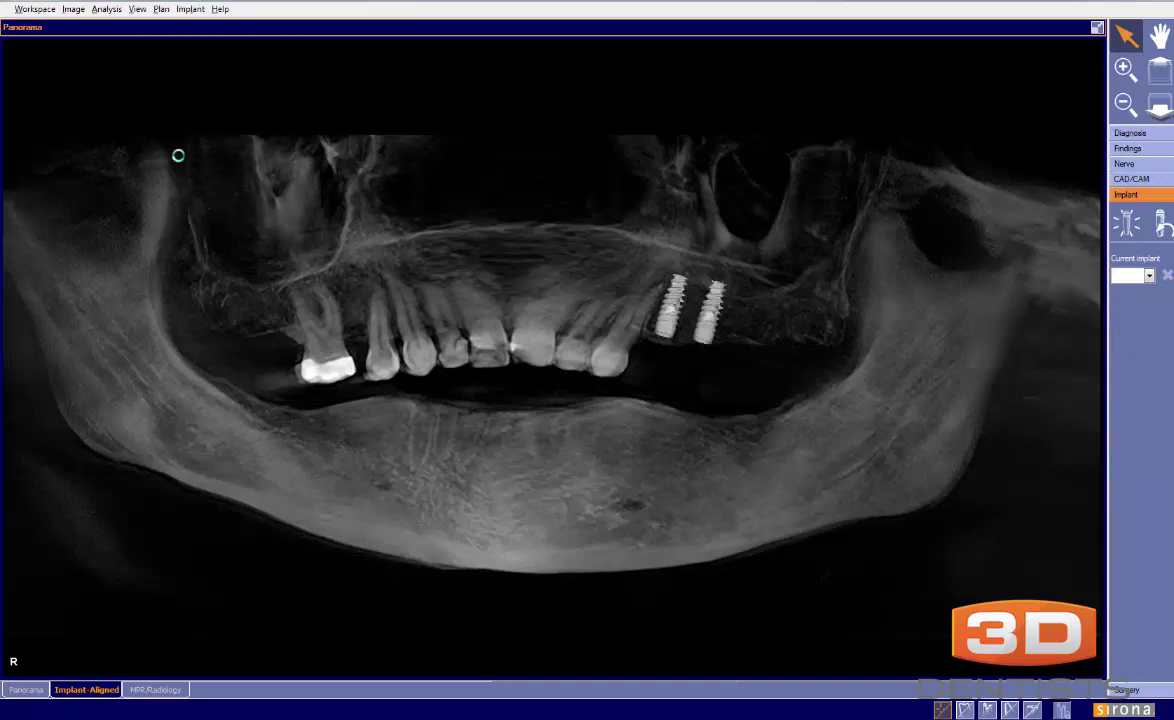
{"action": "left_click", "coordinate": [137, 10]}
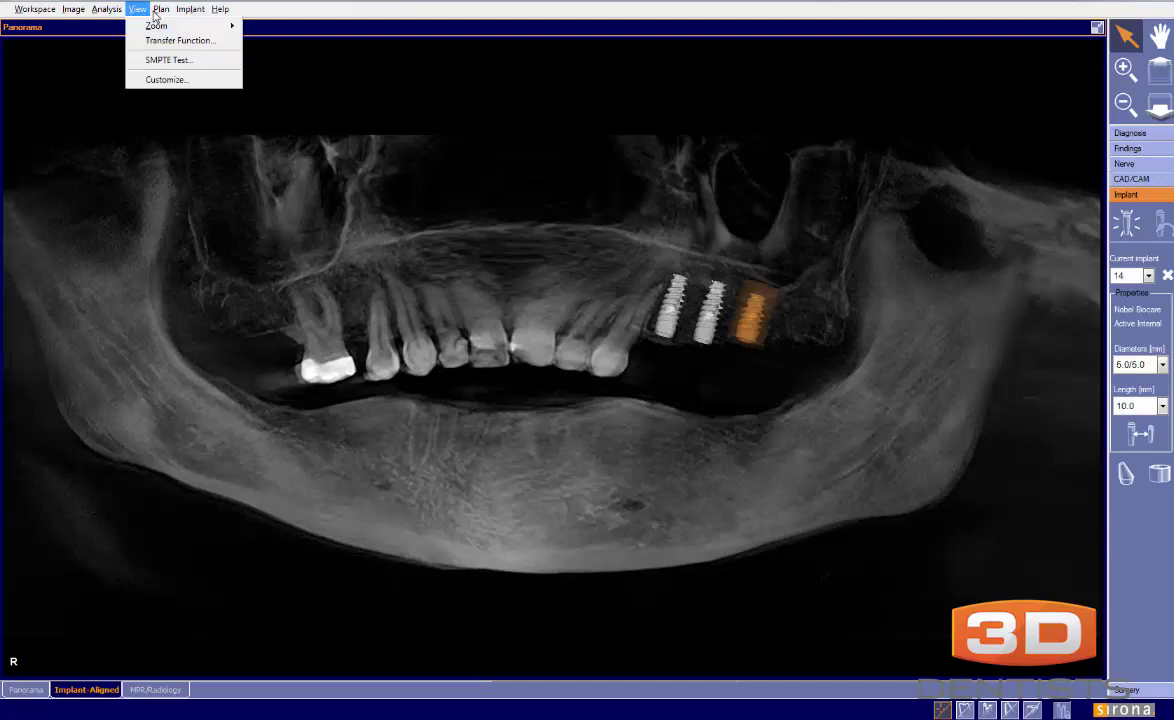
{"action": "mouse_move", "coordinate": [161, 9]}
{"action": "left_click", "coordinate": [178, 229]}
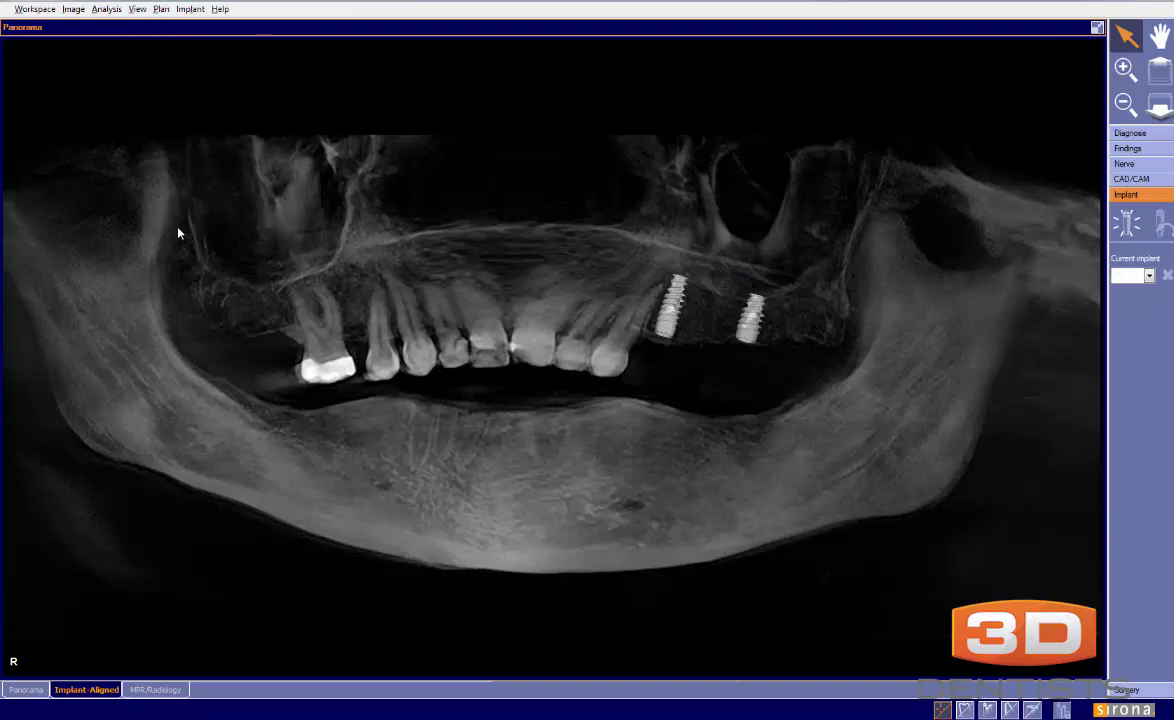